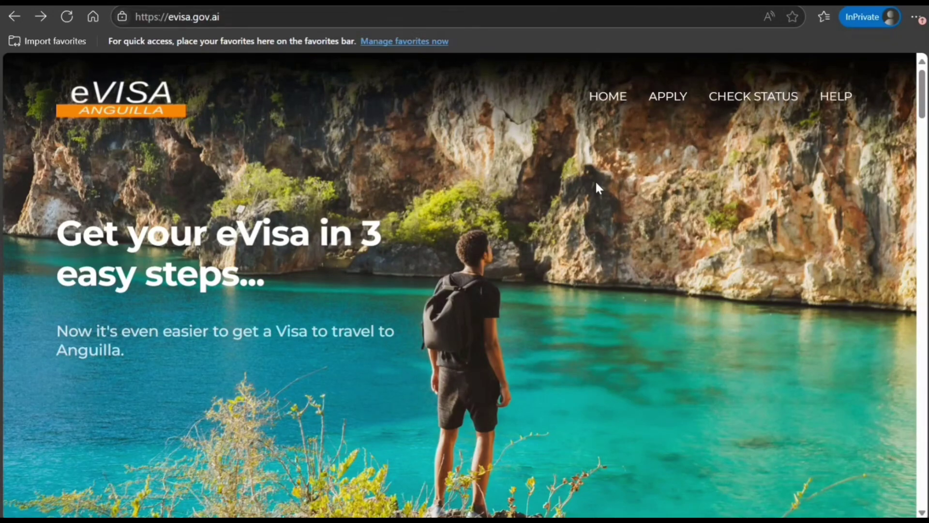
- Start a new eVisa application from the Anguilla eVisa home page
{"action": "scroll", "coordinate": [158, 268], "scroll_direction": "down", "scroll_amount": 10}
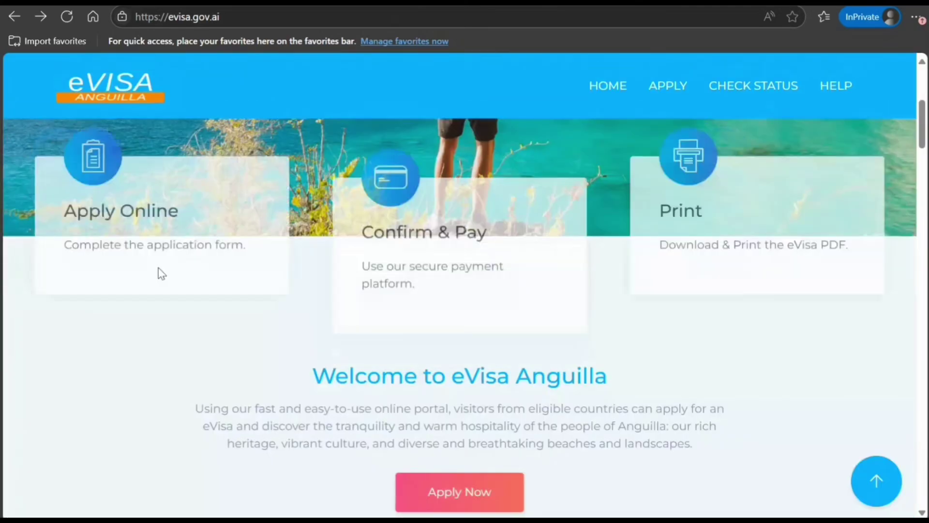
{"action": "scroll", "coordinate": [182, 208], "scroll_direction": "up", "scroll_amount": 4}
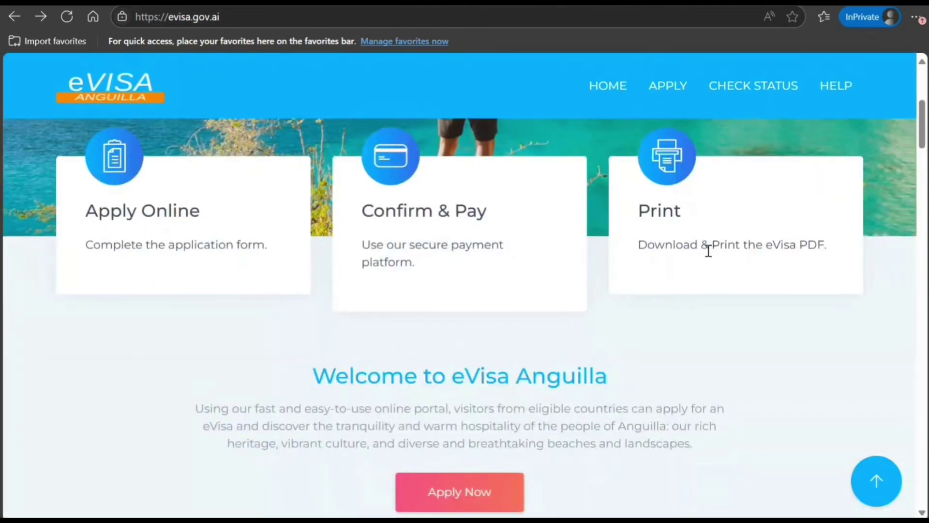
{"action": "scroll", "coordinate": [460, 318], "scroll_direction": "down", "scroll_amount": 3}
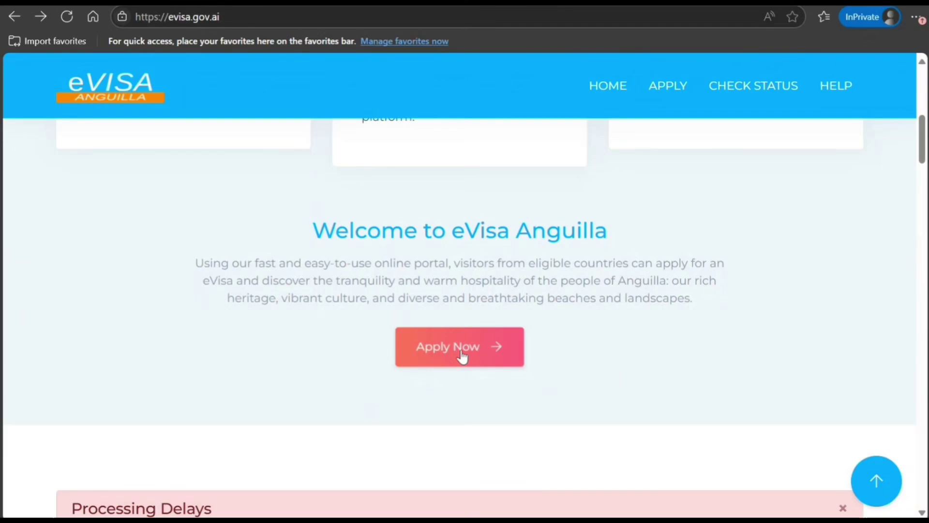
{"action": "left_click", "coordinate": [461, 356]}
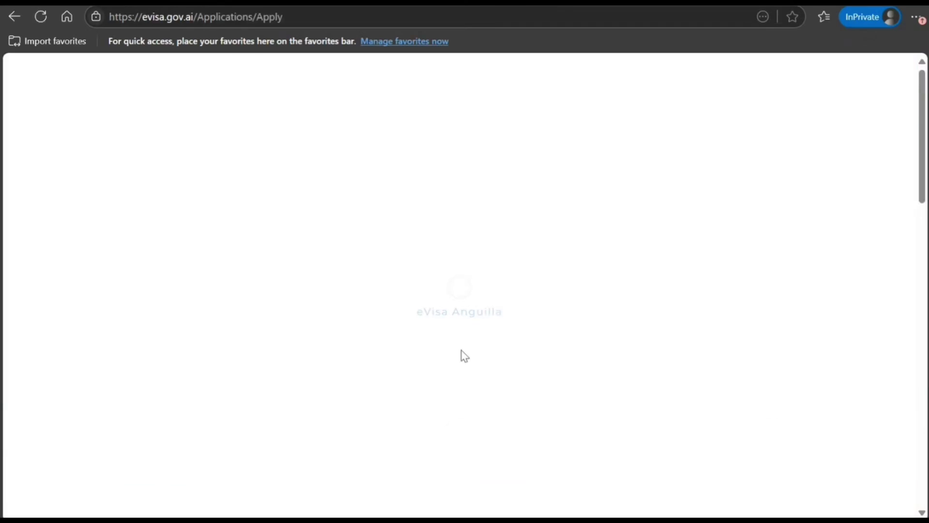
- Proceed past the Disclaimer stage to the Applicant Info stage of the application
{"action": "scroll", "coordinate": [434, 309], "scroll_direction": "down", "scroll_amount": 10}
{"action": "scroll", "coordinate": [343, 298], "scroll_direction": "down", "scroll_amount": 3}
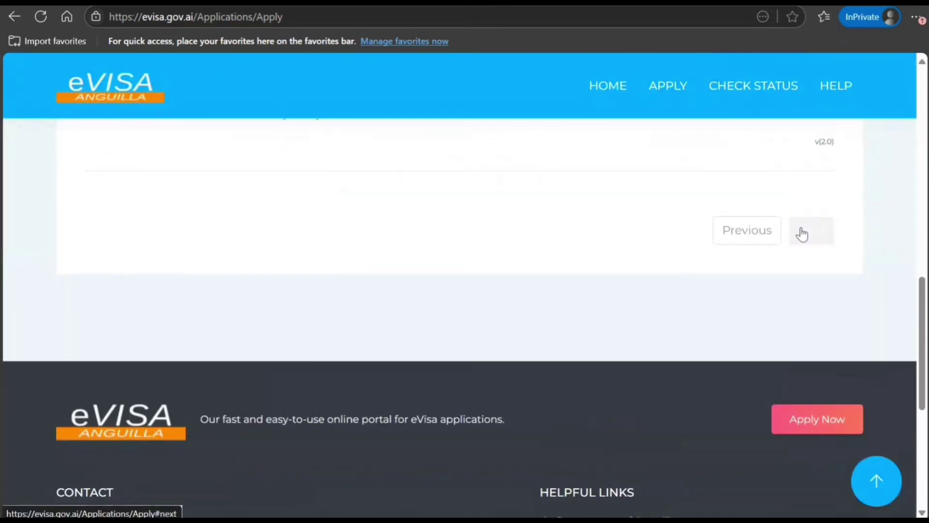
{"action": "left_click", "coordinate": [801, 234]}
- Set the type of visa to "Visa: Visitor Single Entry"
{"action": "scroll", "coordinate": [273, 234], "scroll_direction": "down", "scroll_amount": 2}
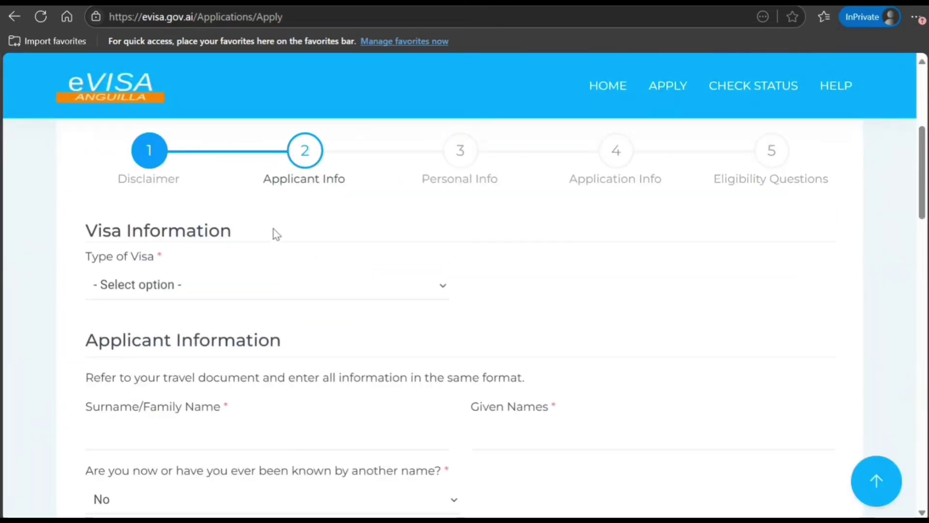
{"action": "left_click", "coordinate": [217, 272]}
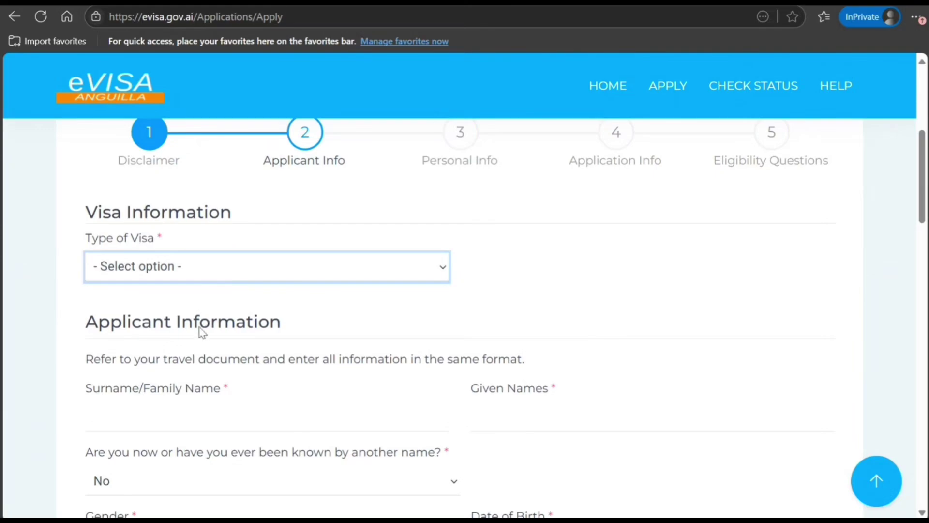
{"action": "key", "text": "Down"}
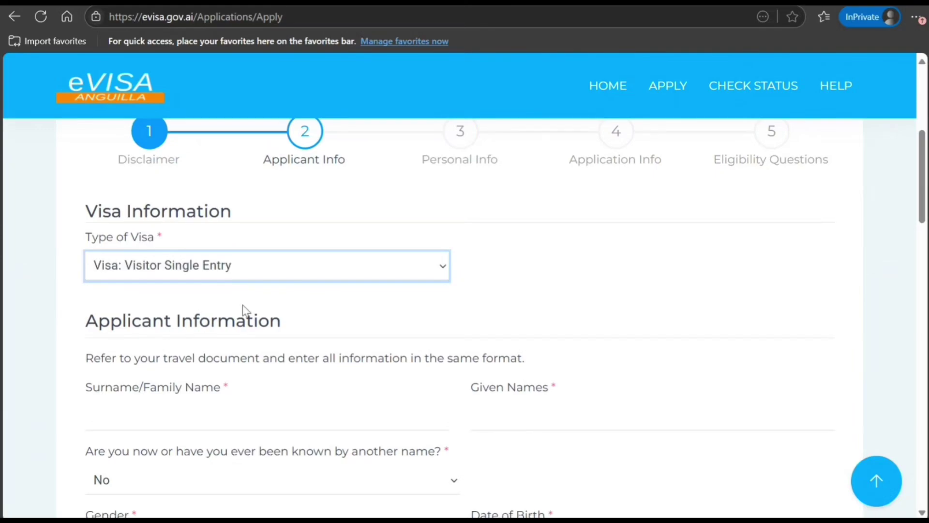
- Enter the applicant's surname and given name in the Applicant Information section
{"action": "scroll", "coordinate": [244, 310], "scroll_direction": "down", "scroll_amount": 3}
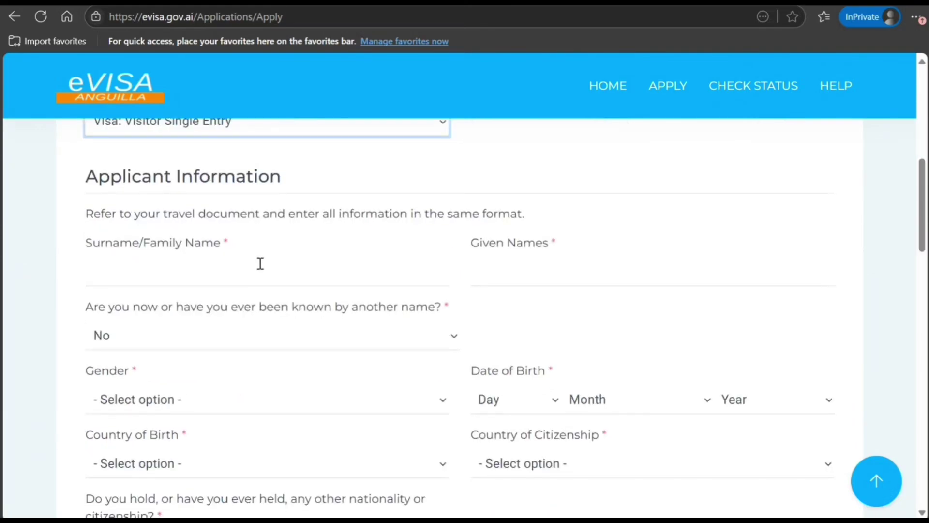
{"action": "left_click", "coordinate": [260, 263]}
{"action": "type", "text": "Smith"}
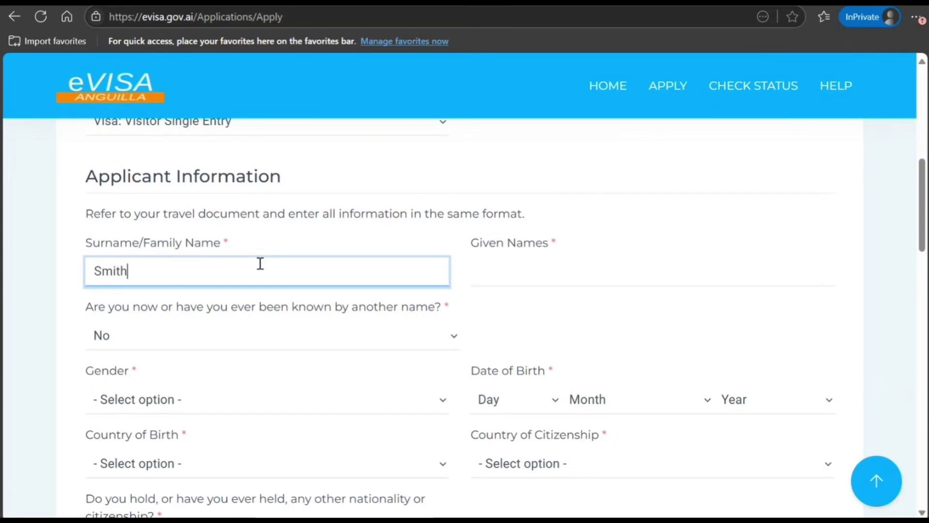
{"action": "key", "text": "Tab"}
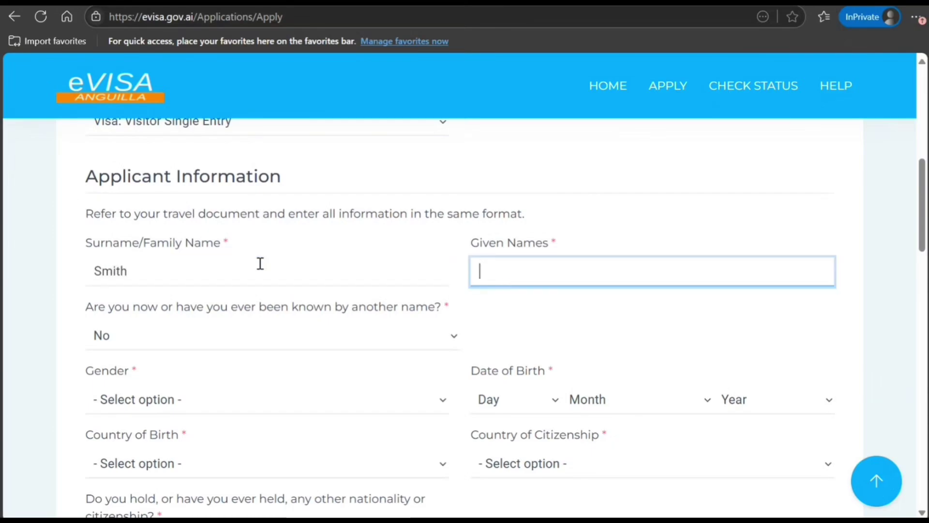
{"action": "type", "text": "John"}
- Keep "No" for having been known by another name and set the applicant's gender to Male
{"action": "scroll", "coordinate": [342, 368], "scroll_direction": "down", "scroll_amount": 3}
{"action": "left_click", "coordinate": [365, 190]}
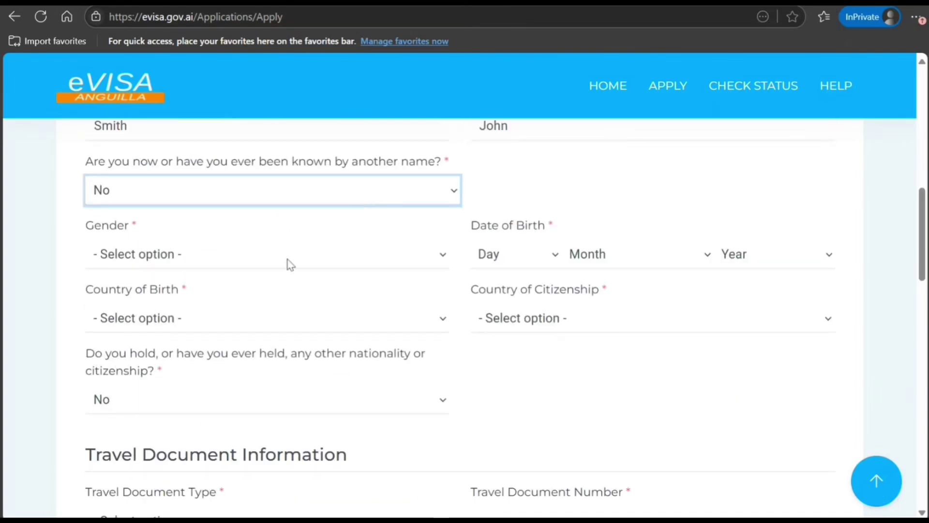
{"action": "left_click", "coordinate": [289, 261]}
{"action": "left_click", "coordinate": [326, 191]}
{"action": "left_click", "coordinate": [294, 250]}
{"action": "left_click", "coordinate": [292, 255]}
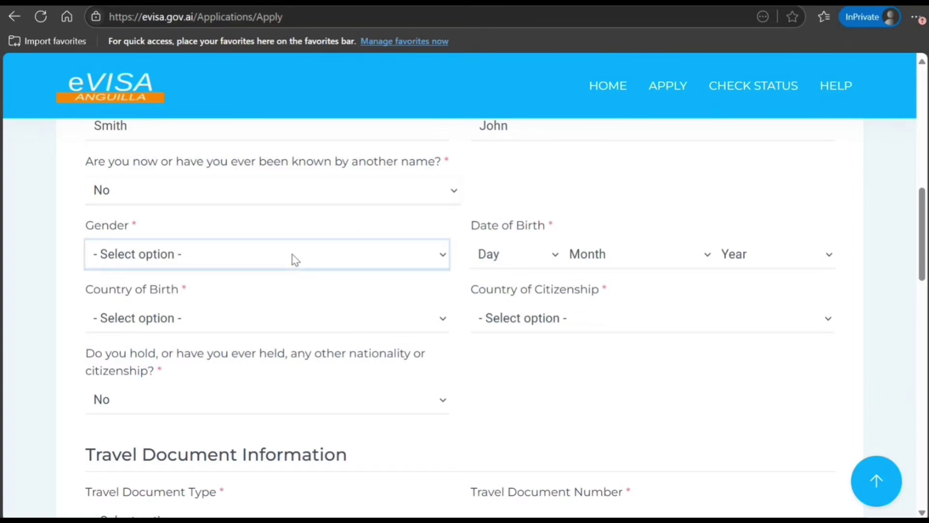
{"action": "left_click", "coordinate": [281, 289]}
- Fill in the day, month and year of the applicant's date of birth
{"action": "left_click", "coordinate": [497, 255]}
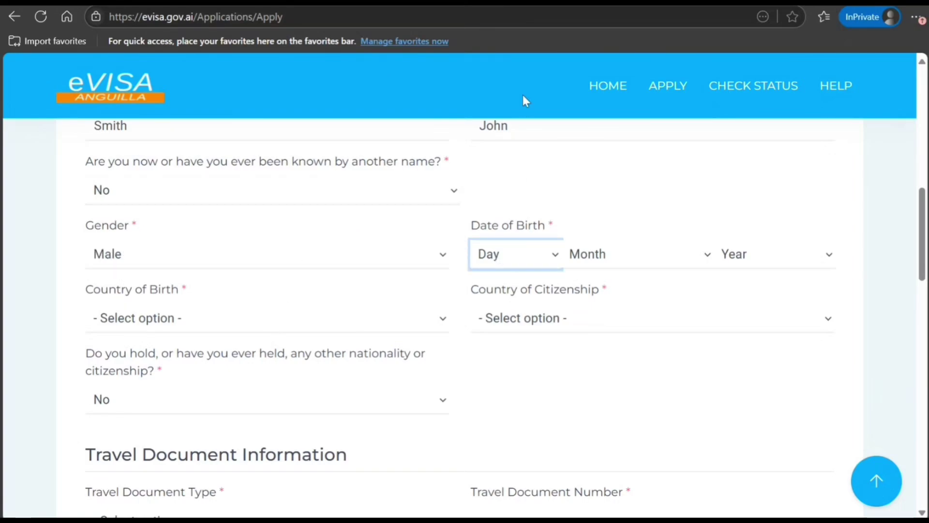
{"action": "key", "text": "6"}
{"action": "key", "text": "Tab"}
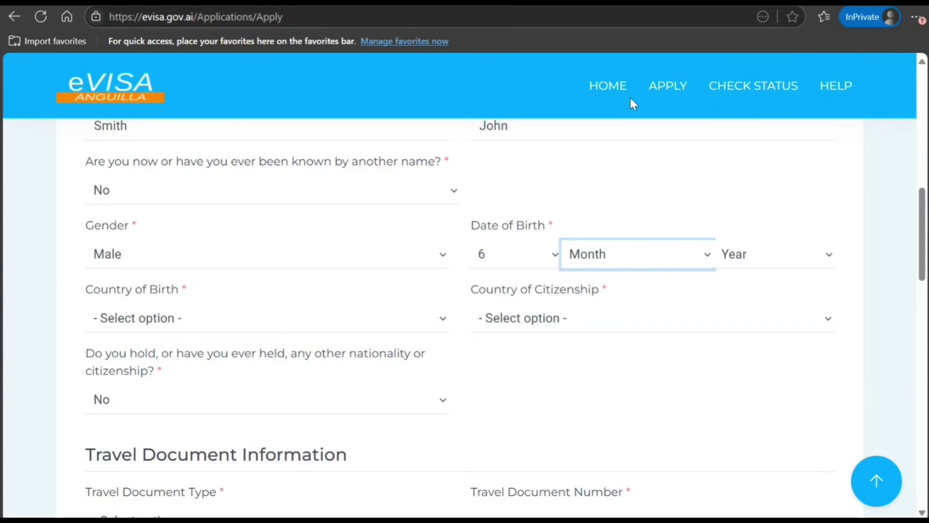
{"action": "key", "text": "j"}
{"action": "key", "text": "u"}
{"action": "key", "text": "Tab"}
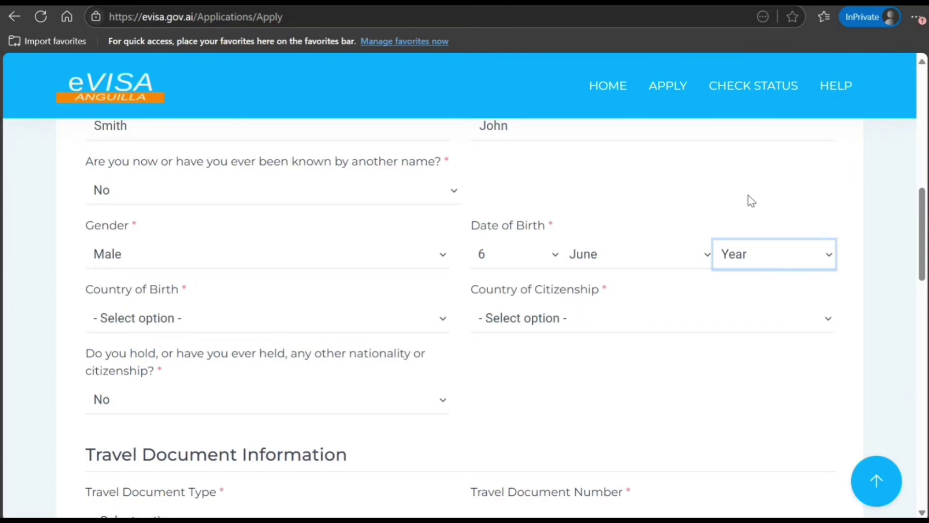
{"action": "type", "text": "2000"}
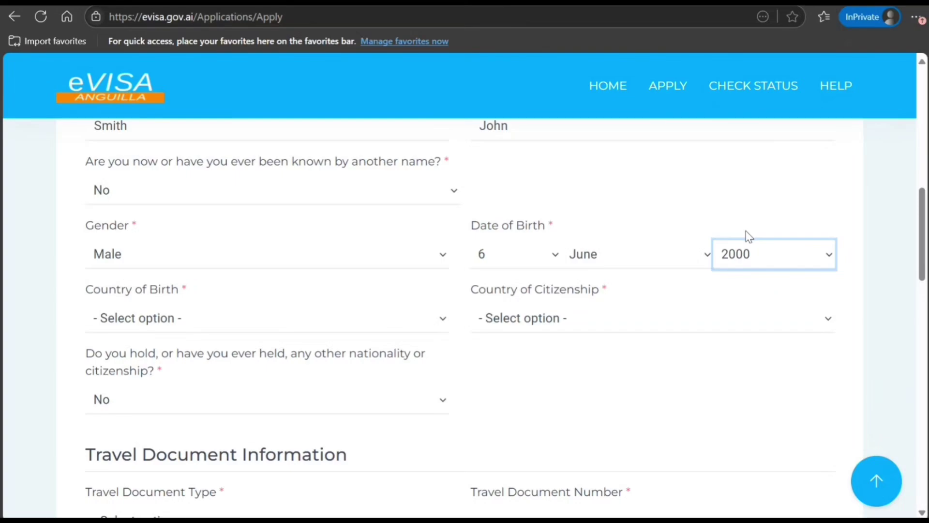
- Set both the country of birth and the country of citizenship to India (IND)
{"action": "left_click", "coordinate": [225, 327]}
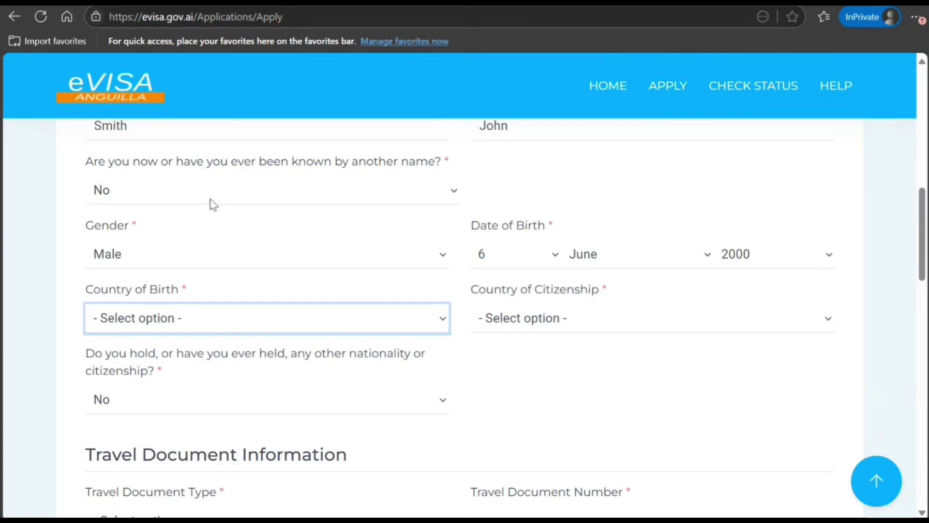
{"action": "type", "text": "India (IND"}
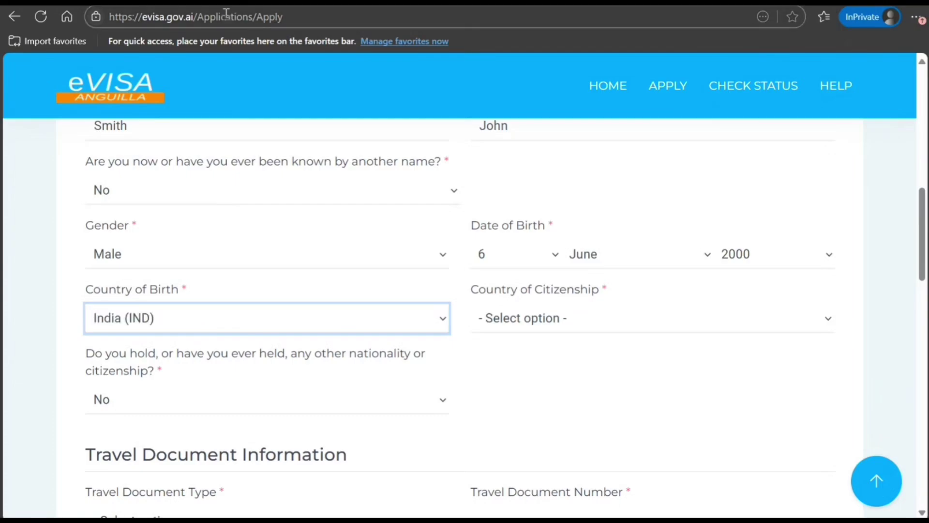
{"action": "left_click", "coordinate": [503, 323]}
{"action": "type", "text": "Indonesia (IDN"}
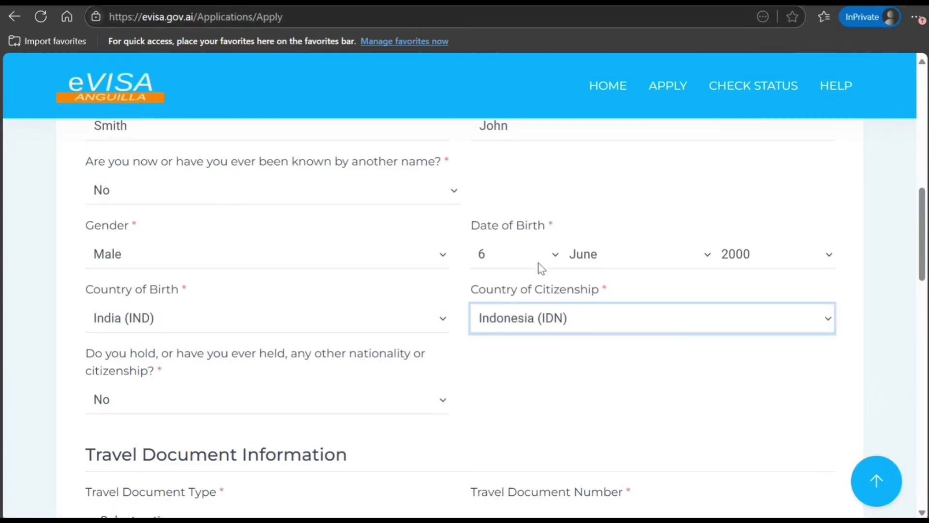
{"action": "key", "text": "Up"}
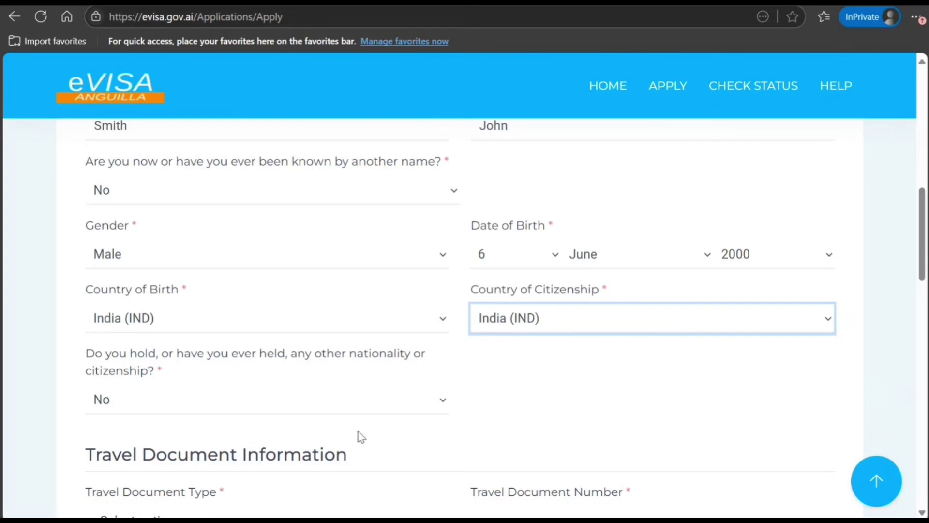
- Set the travel document type to Ordinary Passport in the Travel Document Information section
{"action": "scroll", "coordinate": [362, 337], "scroll_direction": "down", "scroll_amount": 2}
{"action": "scroll", "coordinate": [321, 411], "scroll_direction": "down", "scroll_amount": 1}
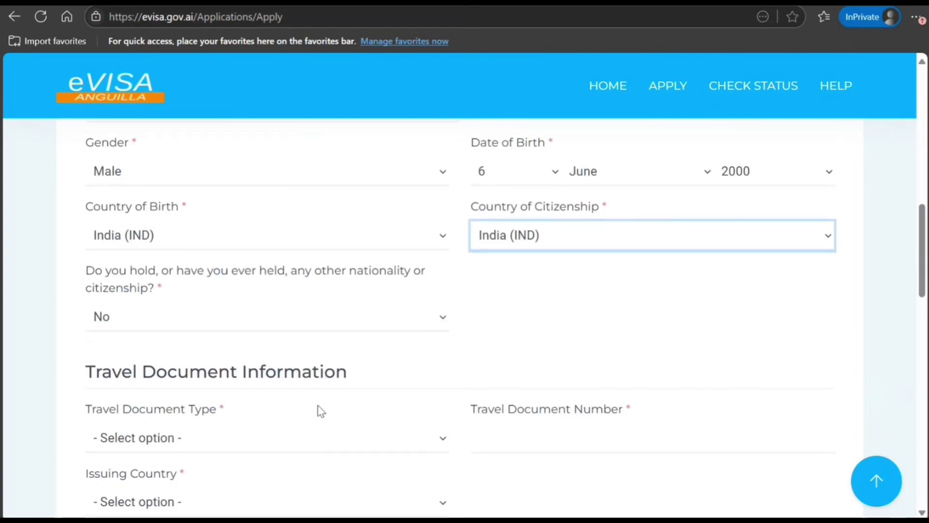
{"action": "scroll", "coordinate": [322, 411], "scroll_direction": "down", "scroll_amount": 1}
{"action": "left_click", "coordinate": [245, 384]}
{"action": "left_click", "coordinate": [221, 438]}
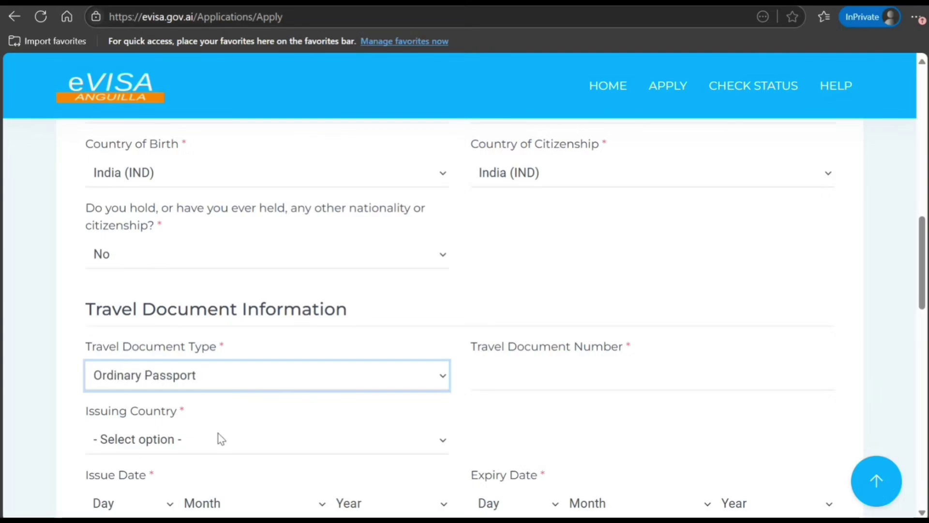
- Enter the passport's travel document number and set its issuing country to India (IND)
{"action": "left_click", "coordinate": [537, 379]}
{"action": "type", "text": "K89899898989"}
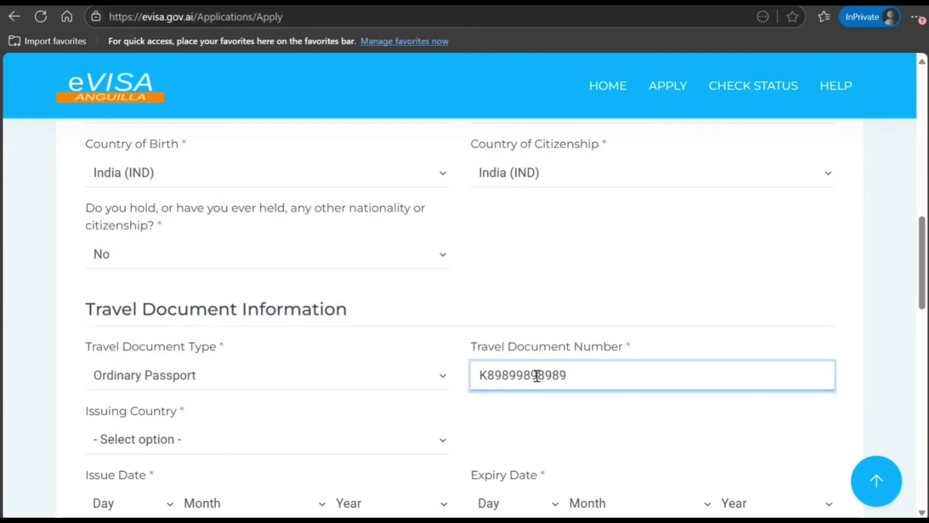
{"action": "left_click", "coordinate": [339, 441]}
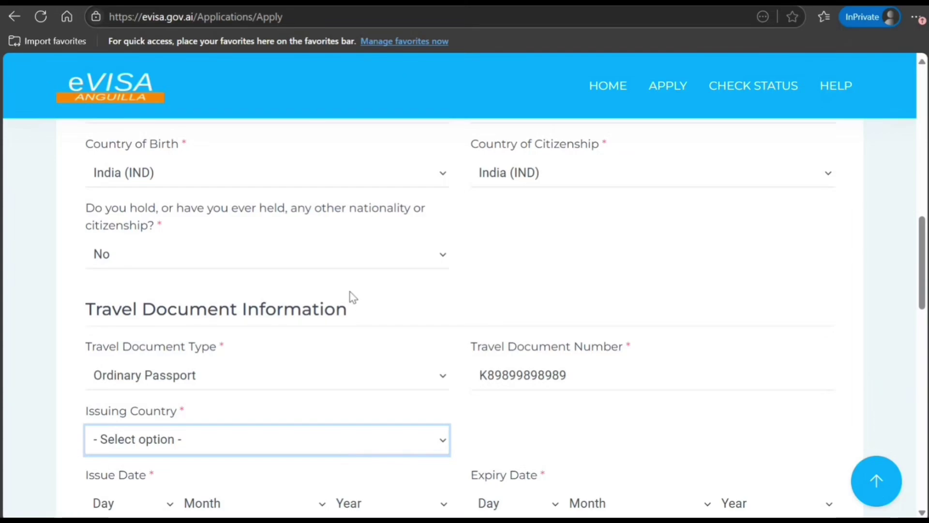
{"action": "type", "text": "ind"}
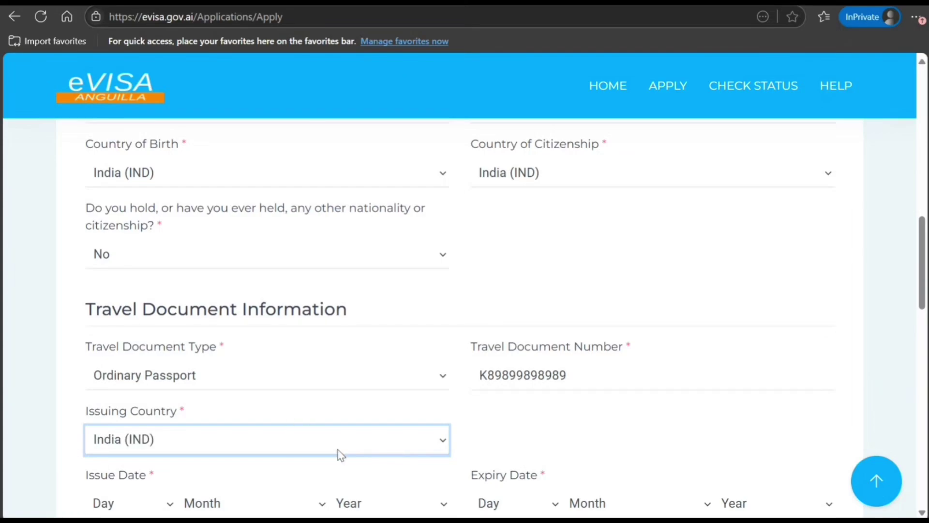
- Set the travel document's issue date to 11 October 2024
{"action": "scroll", "coordinate": [342, 455], "scroll_direction": "down", "scroll_amount": 3}
{"action": "key", "text": "Tab"}
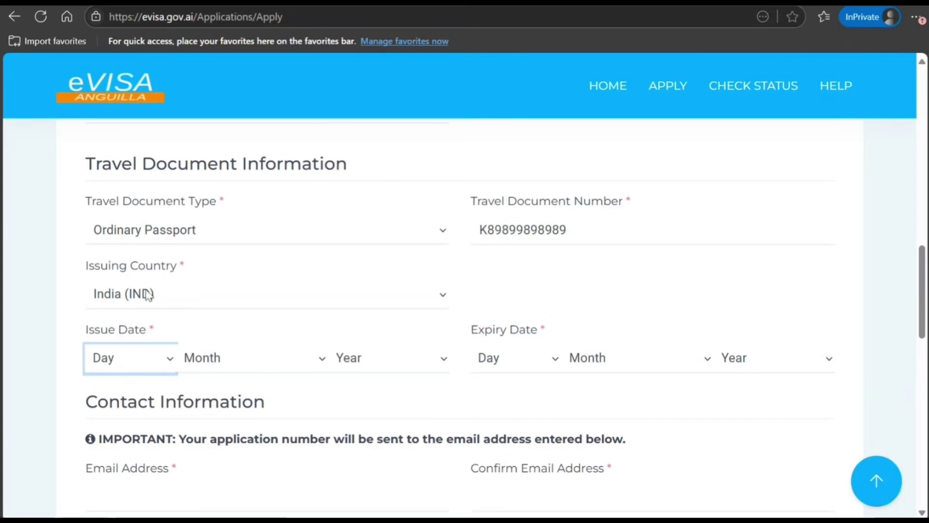
{"action": "type", "text": "11"}
{"action": "key", "text": "Tab"}
{"action": "type", "text": "oct"}
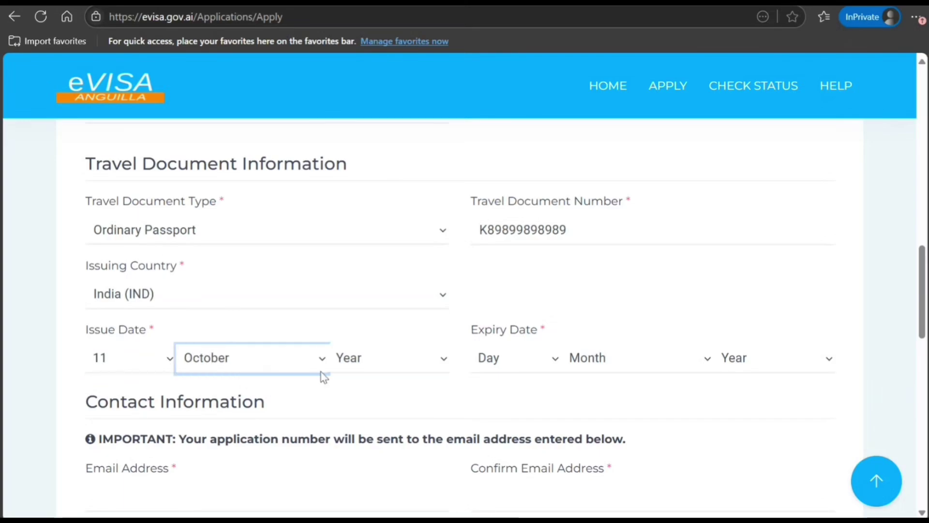
{"action": "key", "text": "Tab"}
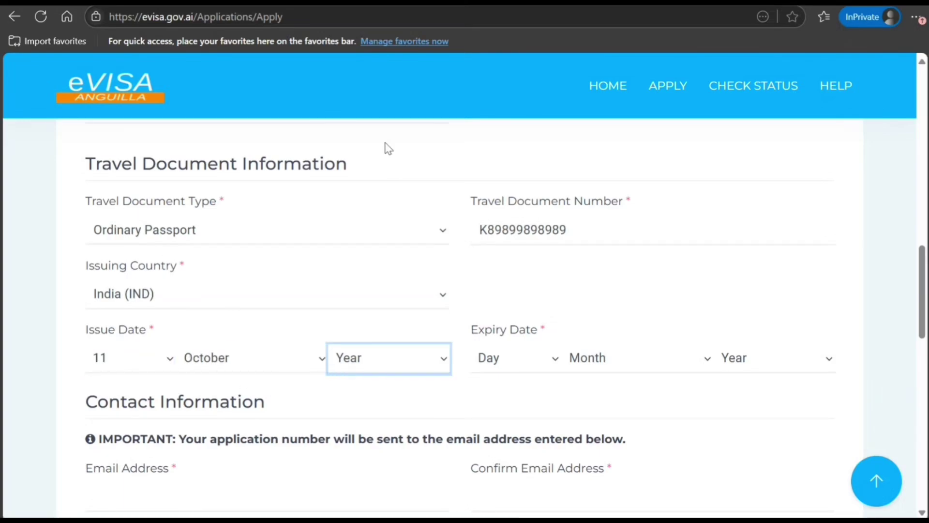
{"action": "type", "text": "2024"}
- Set the travel document's expiry date to 10 October 2034
{"action": "left_click", "coordinate": [518, 333]}
{"action": "left_click", "coordinate": [511, 356]}
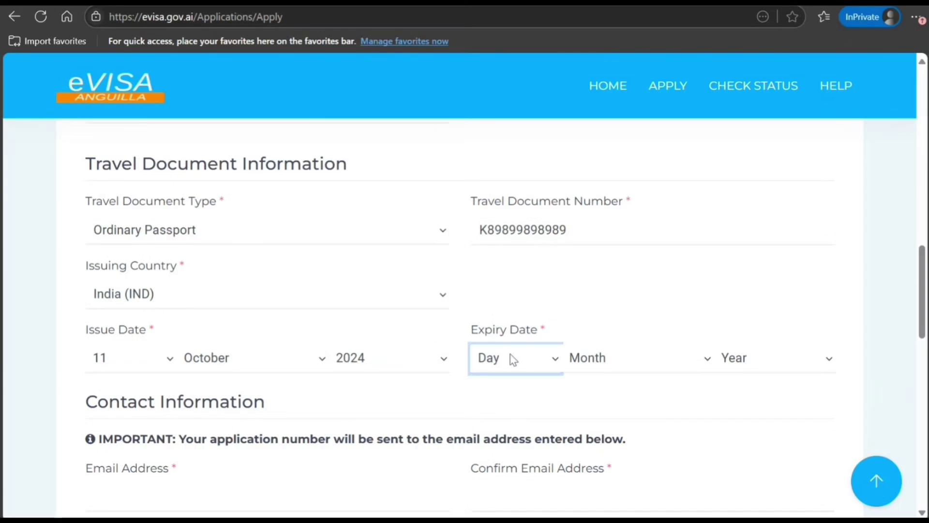
{"action": "type", "text": "10"}
{"action": "key", "text": "Tab"}
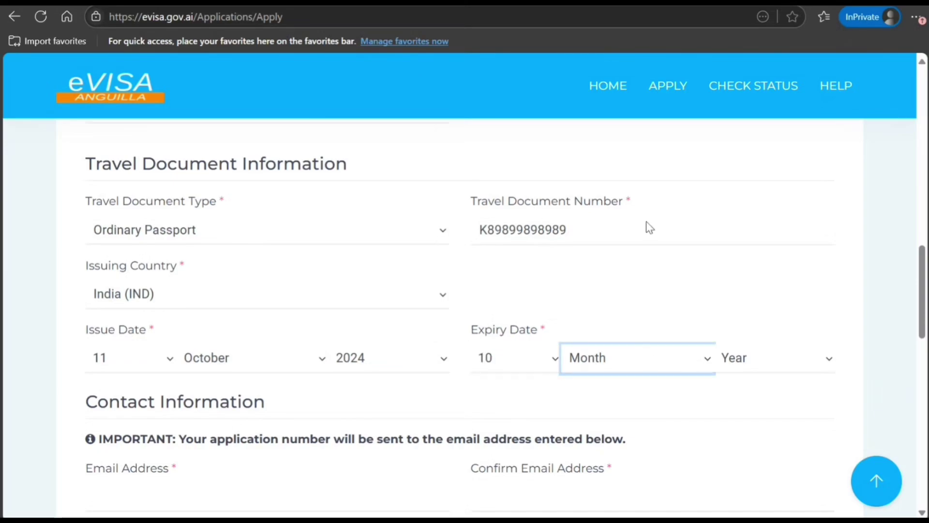
{"action": "type", "text": "oct"}
{"action": "key", "text": "Tab"}
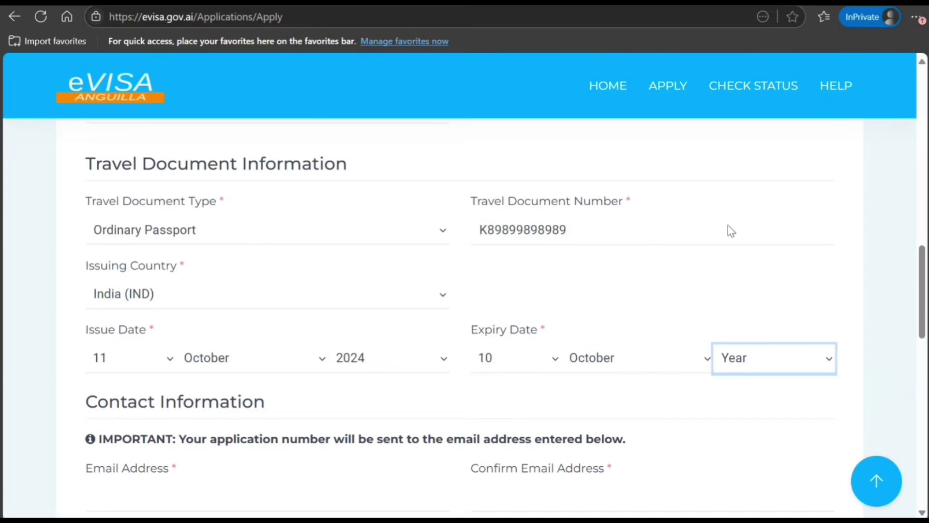
{"action": "type", "text": "2034"}
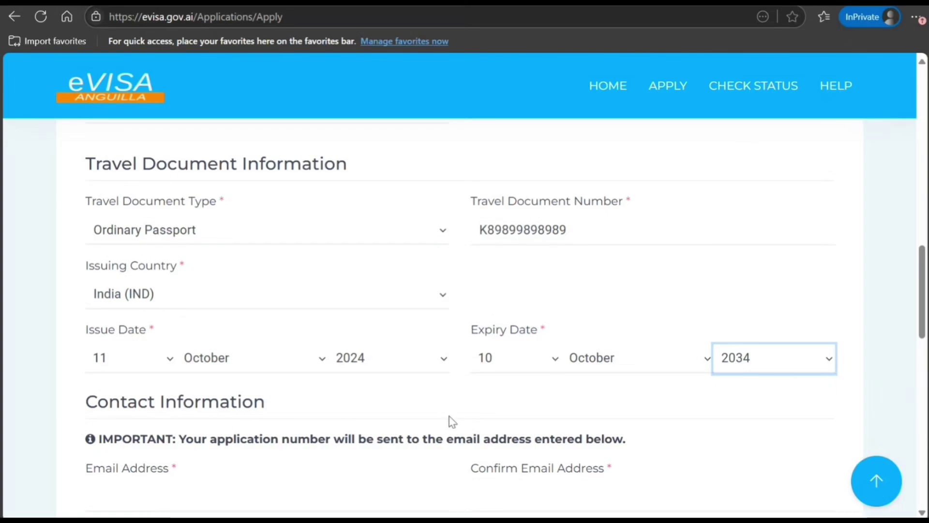
{"action": "scroll", "coordinate": [449, 420], "scroll_direction": "down", "scroll_amount": 3}
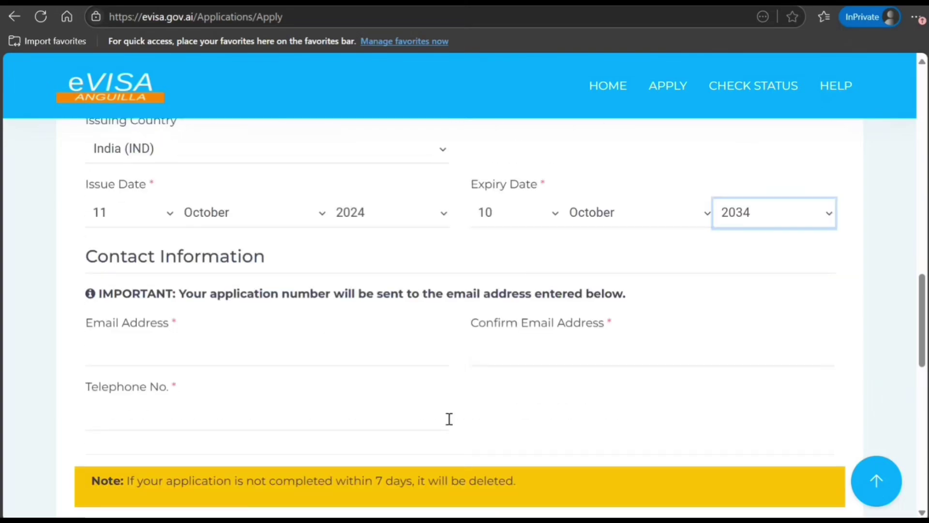
{"action": "scroll", "coordinate": [449, 419], "scroll_direction": "down", "scroll_amount": 2}
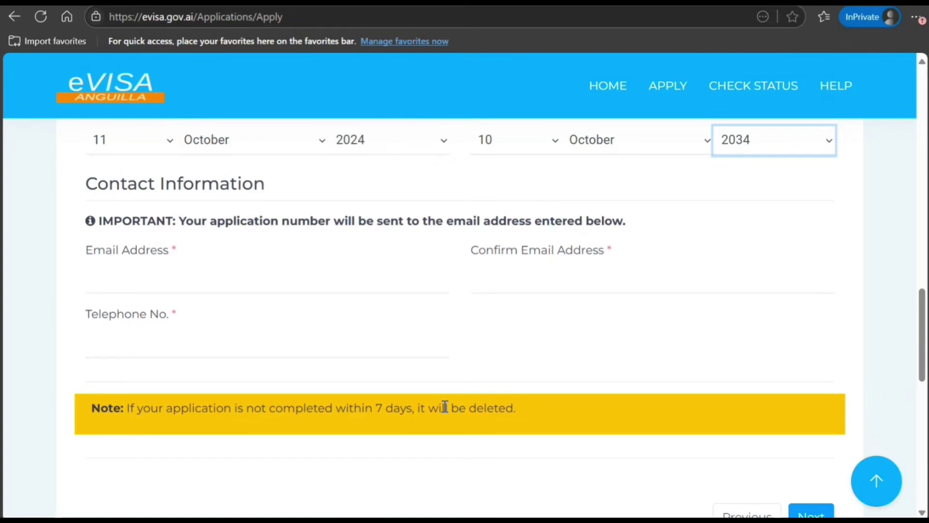
- Enter the applicant's email address in the Contact Information section
{"action": "scroll", "coordinate": [469, 388], "scroll_direction": "up", "scroll_amount": 15}
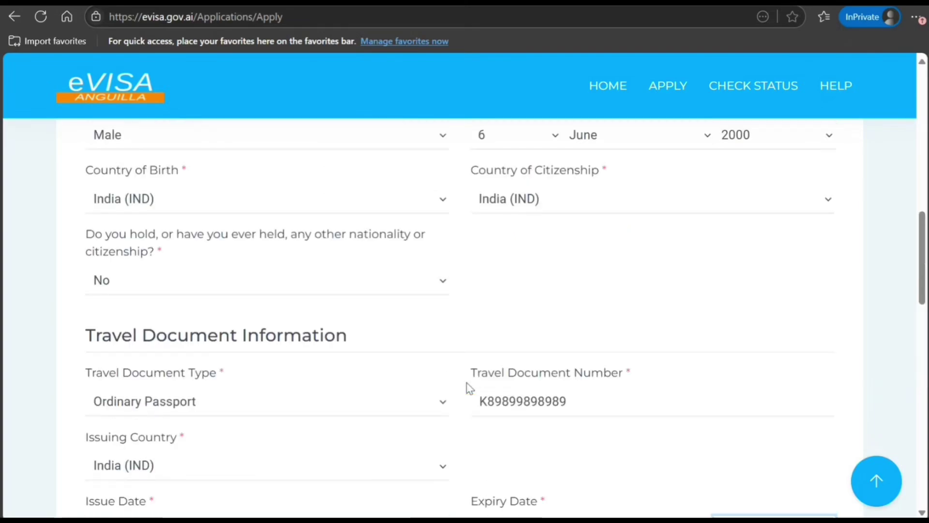
{"action": "scroll", "coordinate": [468, 387], "scroll_direction": "down", "scroll_amount": 15}
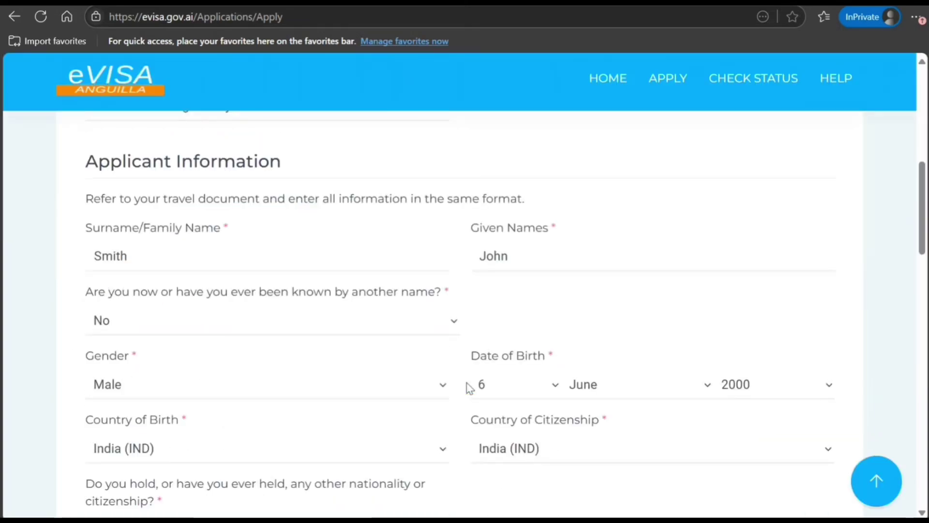
{"action": "left_click", "coordinate": [294, 198]}
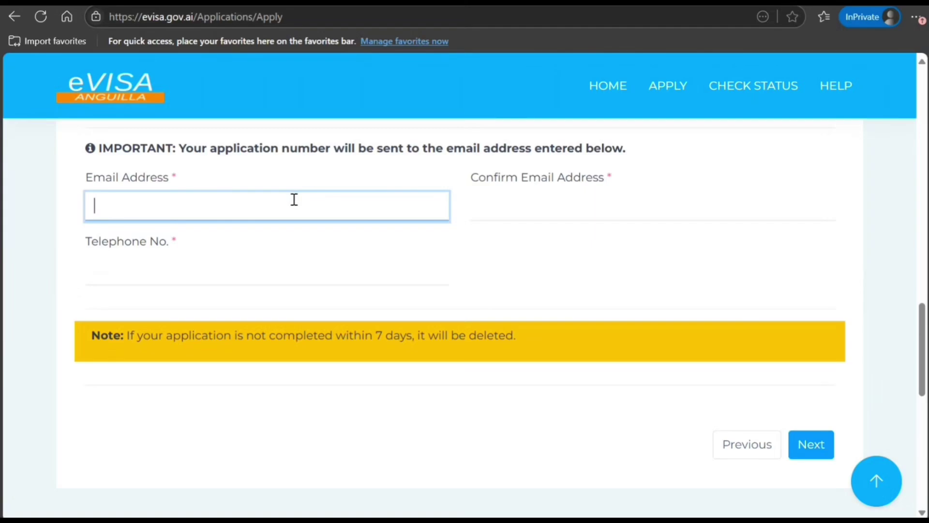
{"action": "type", "text": "yuyuyuyuy"}
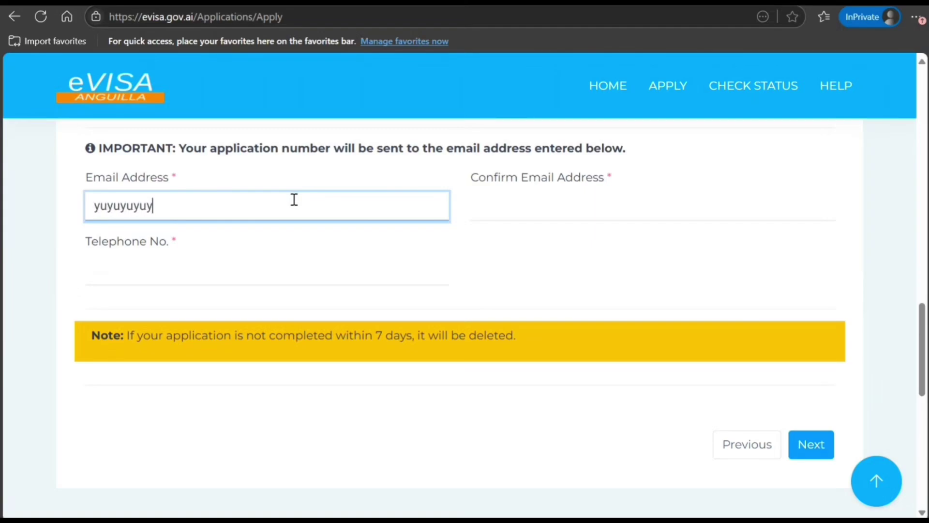
{"action": "type", "text": "yu"}
{"action": "type", "text": "u@"}
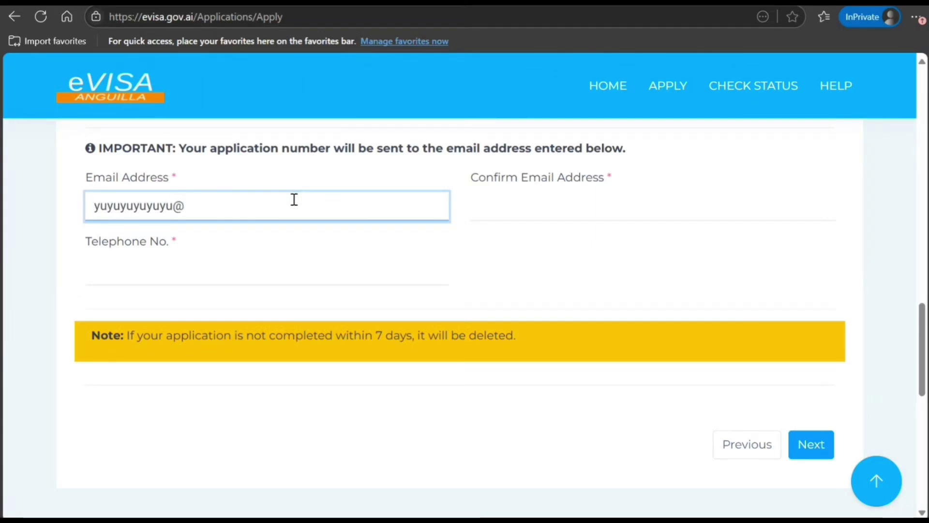
{"action": "type", "text": "yu.yuyu"}
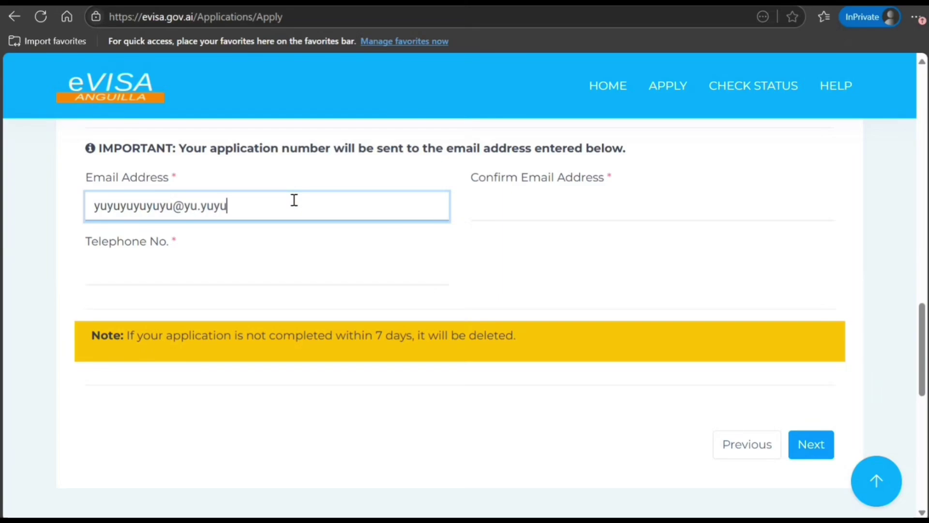
- Copy the entered email address into the Confirm Email Address field
{"action": "key", "text": "ctrl+a"}
{"action": "key", "text": "ctrl+c"}
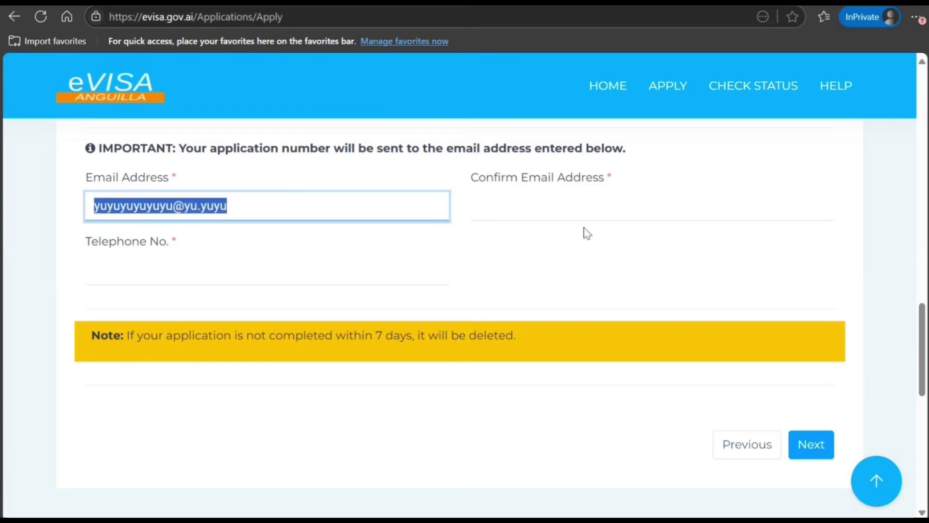
{"action": "left_click", "coordinate": [574, 200]}
{"action": "key", "text": "ctrl+v"}
- Enter the applicant's telephone number and continue to the Personal Info stage of the application
{"action": "left_click", "coordinate": [280, 280]}
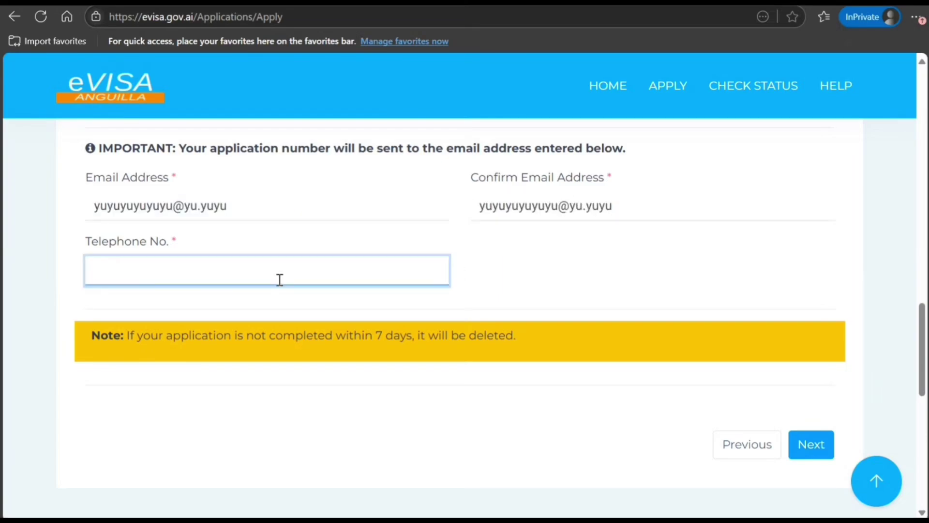
{"action": "type", "text": "8989898989898989"}
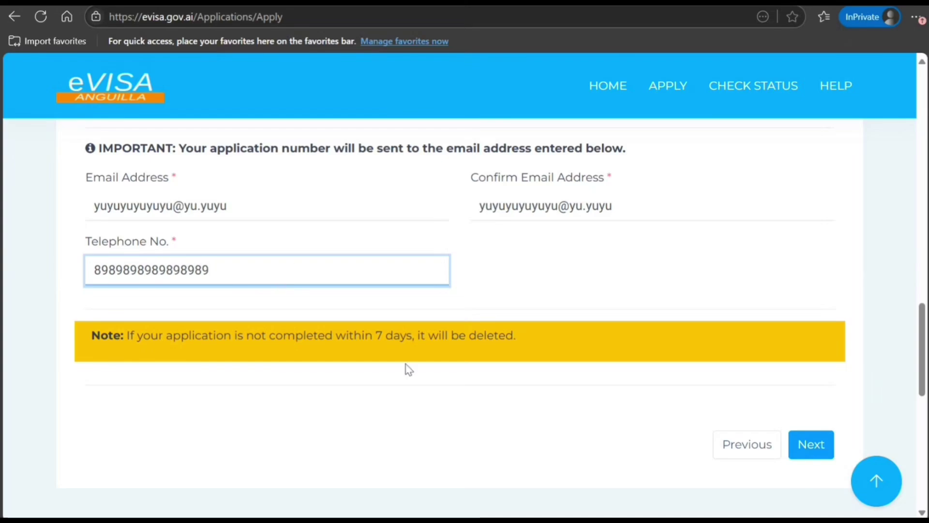
{"action": "scroll", "coordinate": [407, 369], "scroll_direction": "down", "scroll_amount": 5}
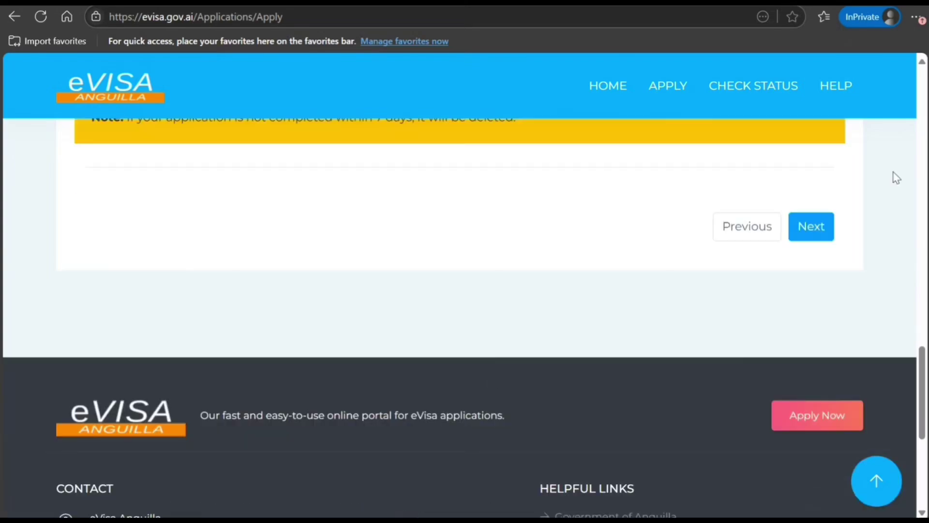
{"action": "left_click", "coordinate": [833, 226]}
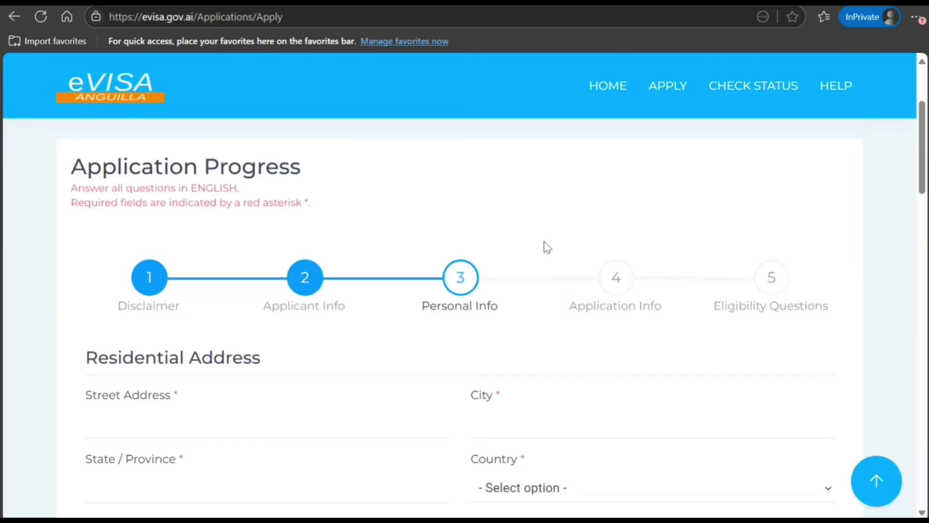
- Enter the applicant's street address and city in the Residential Address section
{"action": "scroll", "coordinate": [547, 247], "scroll_direction": "down", "scroll_amount": 3}
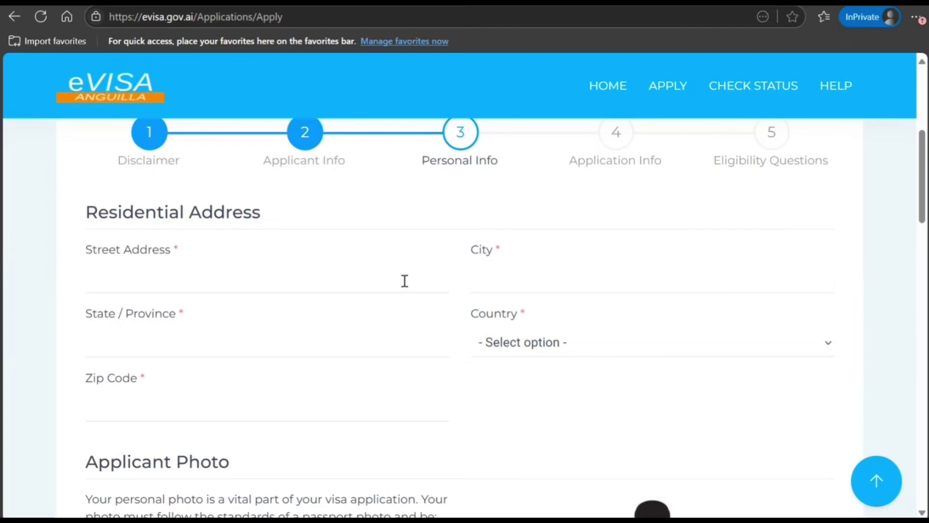
{"action": "left_click", "coordinate": [404, 281]}
{"action": "type", "text": "8"}
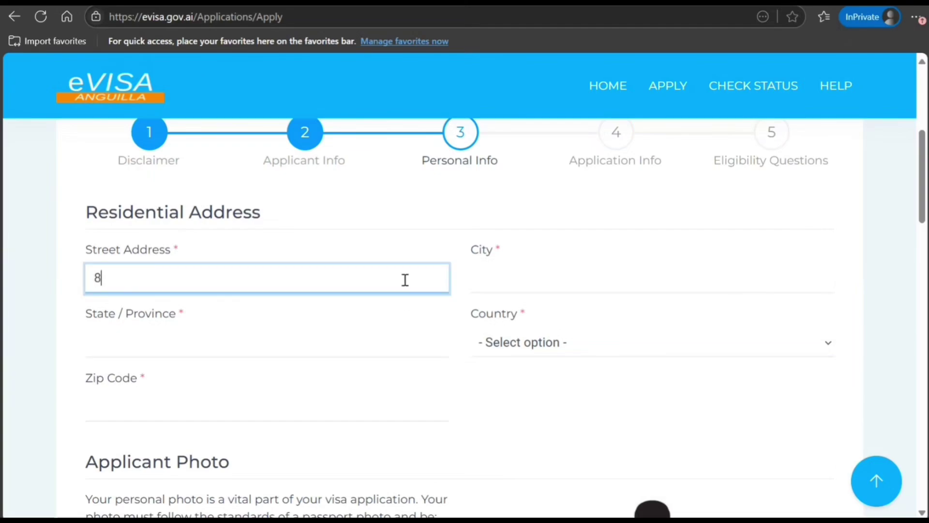
{"action": "type", "text": "98  kjkj kj"}
{"action": "key", "text": "Tab"}
{"action": "type", "text": "hhjj"}
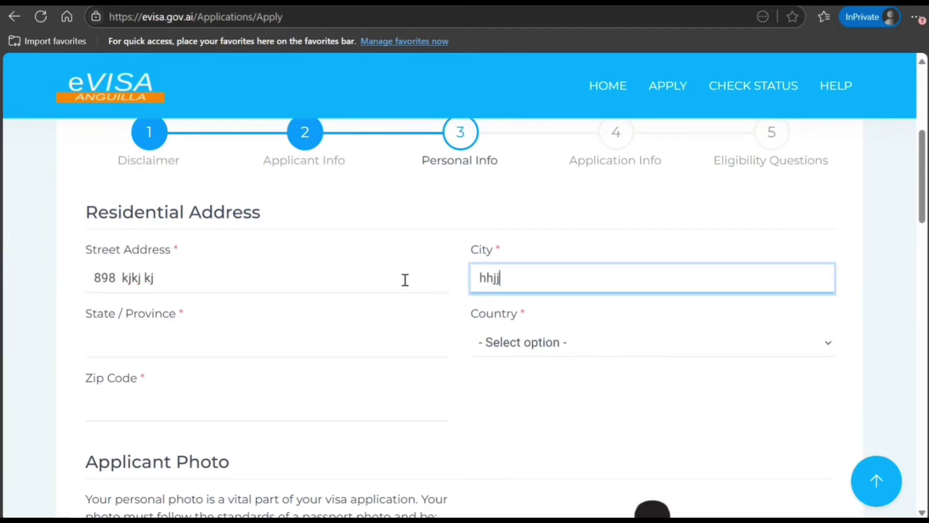
{"action": "type", "text": "hhj"}
- Complete the residential address with the state or province, India (IND) as the country, and the zip code
{"action": "key", "text": "Tab"}
{"action": "type", "text": "Del"}
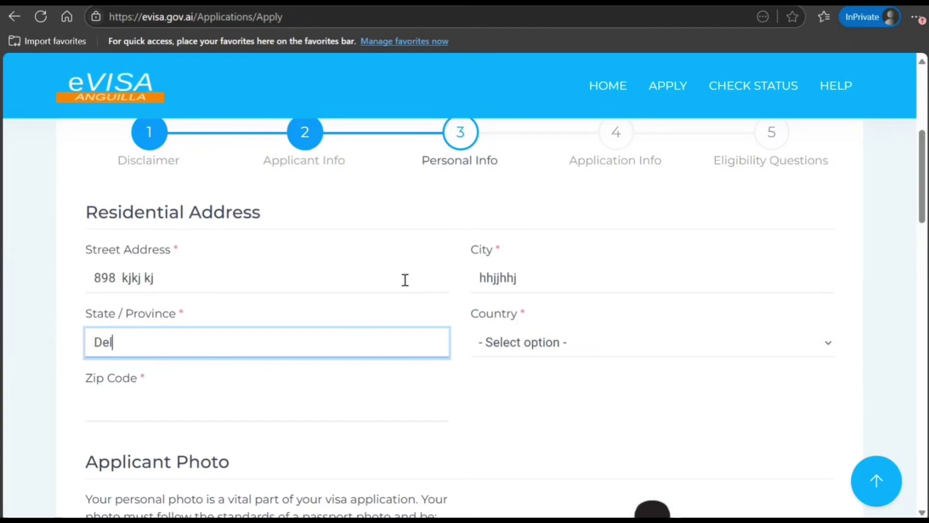
{"action": "type", "text": "hi"}
{"action": "key", "text": "Tab"}
{"action": "type", "text": "india"}
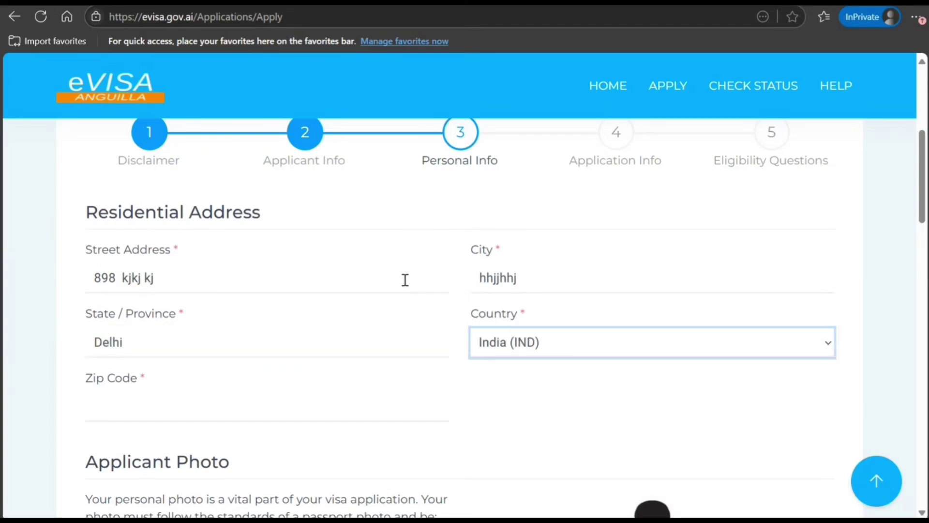
{"action": "type", "text": "898989898"}
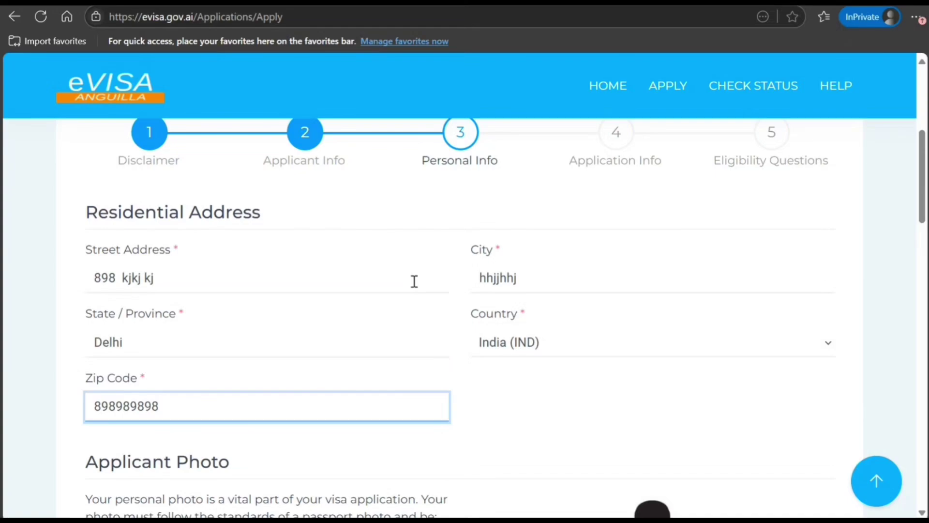
- Review the file format, size and aspect ratio requirements for the applicant photo and the travel document photo
{"action": "scroll", "coordinate": [414, 281], "scroll_direction": "down", "scroll_amount": 5}
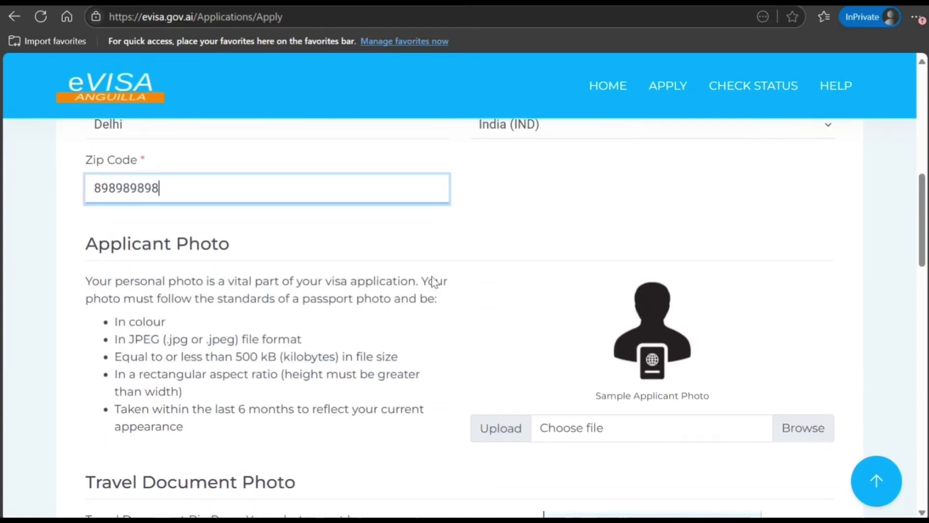
{"action": "scroll", "coordinate": [434, 282], "scroll_direction": "down", "scroll_amount": 1}
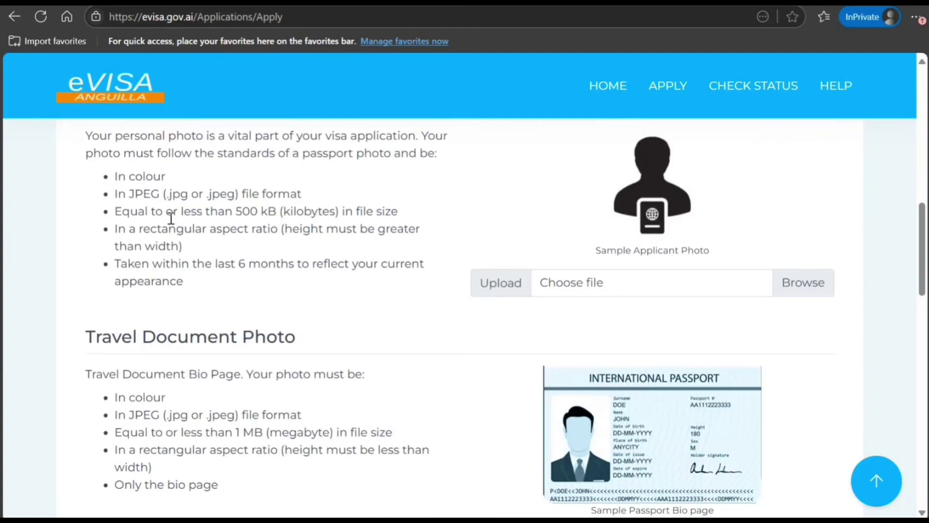
{"action": "scroll", "coordinate": [184, 235], "scroll_direction": "down", "scroll_amount": 1}
{"action": "scroll", "coordinate": [187, 235], "scroll_direction": "down", "scroll_amount": 3}
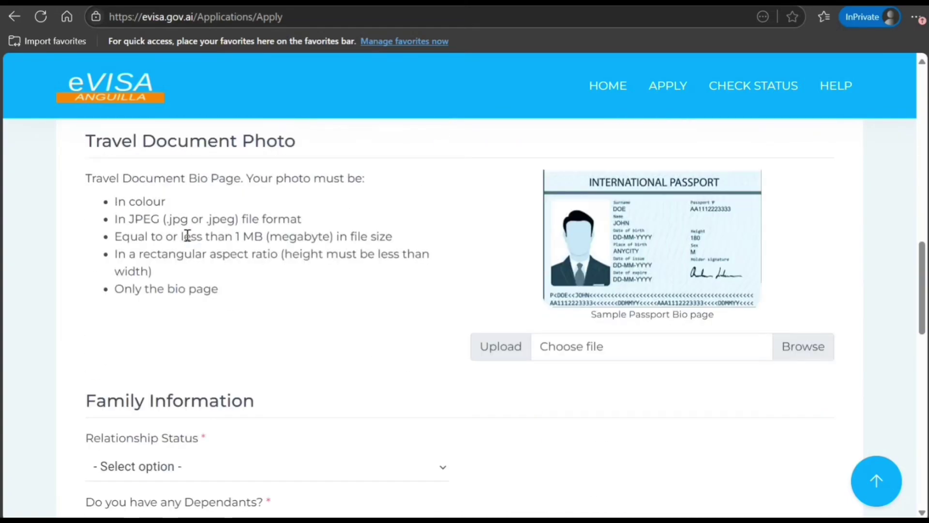
{"action": "scroll", "coordinate": [187, 235], "scroll_direction": "up", "scroll_amount": 5}
{"action": "scroll", "coordinate": [187, 234], "scroll_direction": "down", "scroll_amount": 6}
{"action": "scroll", "coordinate": [187, 235], "scroll_direction": "down", "scroll_amount": 2}
{"action": "scroll", "coordinate": [188, 236], "scroll_direction": "up", "scroll_amount": 1}
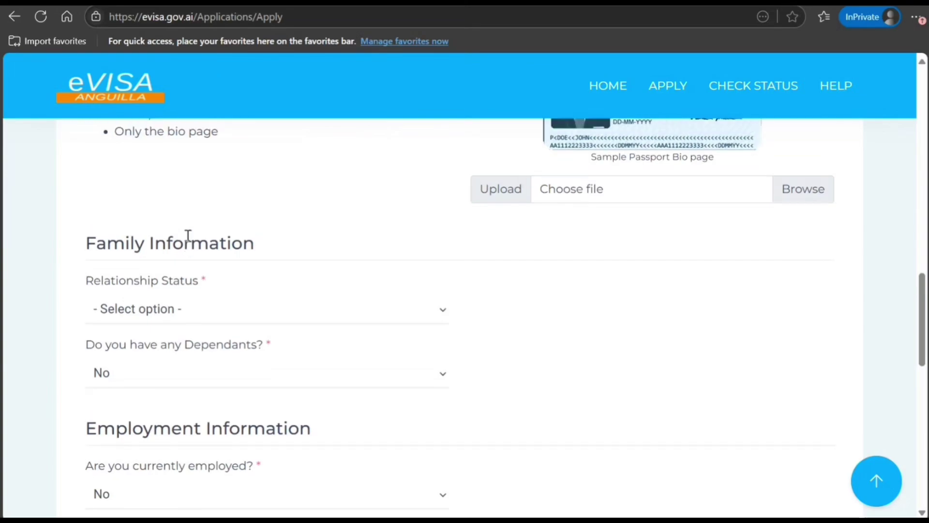
{"action": "scroll", "coordinate": [187, 235], "scroll_direction": "up", "scroll_amount": 15}
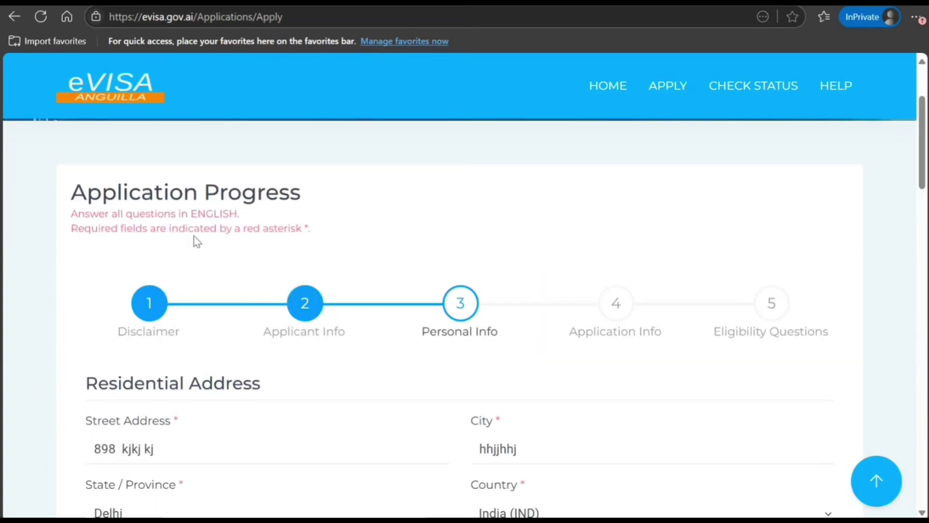
{"action": "scroll", "coordinate": [197, 241], "scroll_direction": "down", "scroll_amount": 3}
{"action": "scroll", "coordinate": [197, 241], "scroll_direction": "down", "scroll_amount": 15}
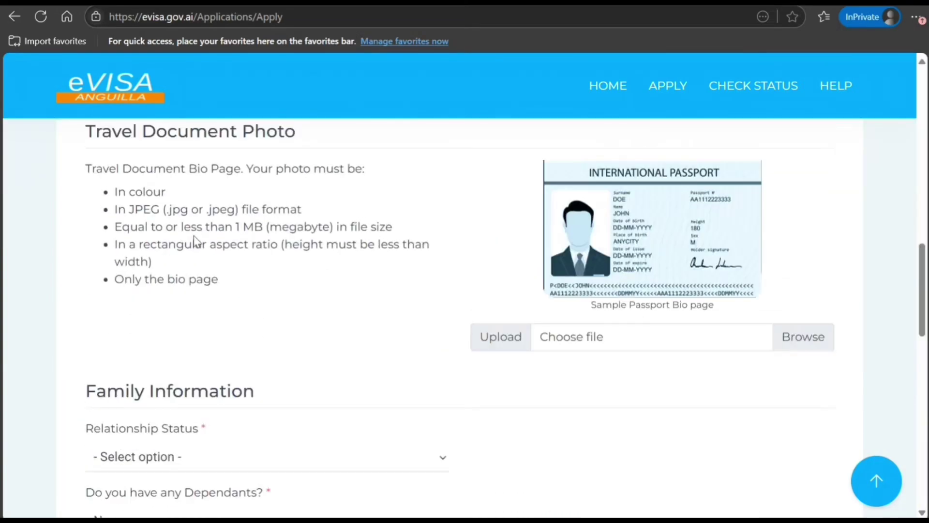
- Set the relationship status to Single and answer Yes to the question about current employment
{"action": "left_click", "coordinate": [252, 320]}
{"action": "left_click", "coordinate": [227, 340]}
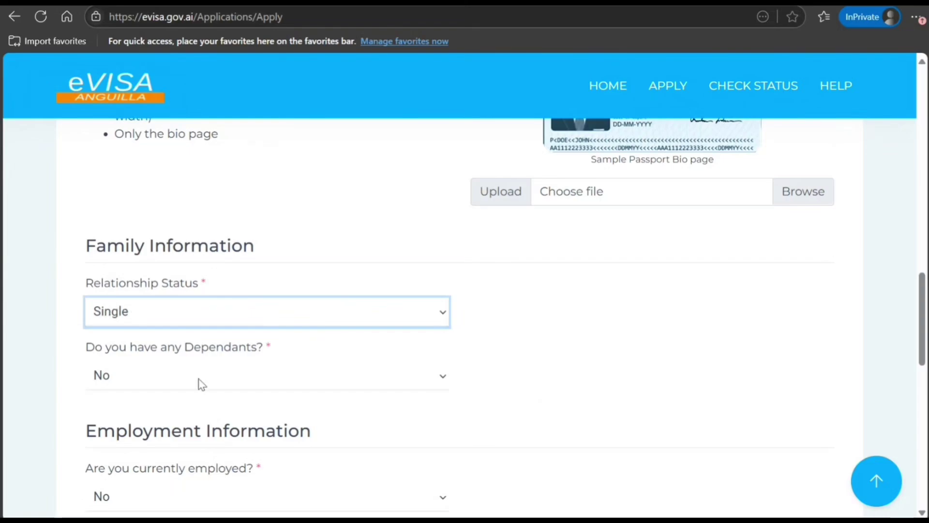
{"action": "scroll", "coordinate": [270, 325], "scroll_direction": "down", "scroll_amount": 1}
{"action": "scroll", "coordinate": [251, 359], "scroll_direction": "down", "scroll_amount": 3}
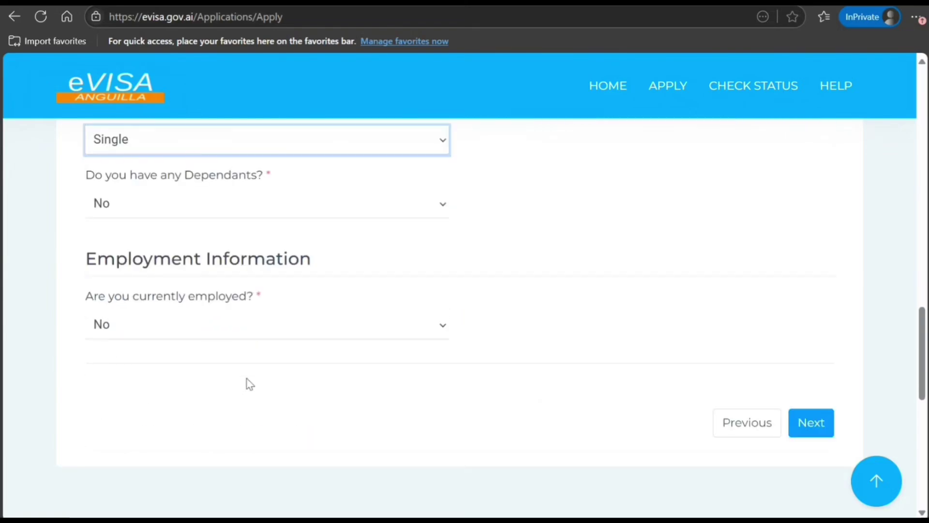
{"action": "left_click", "coordinate": [280, 283]}
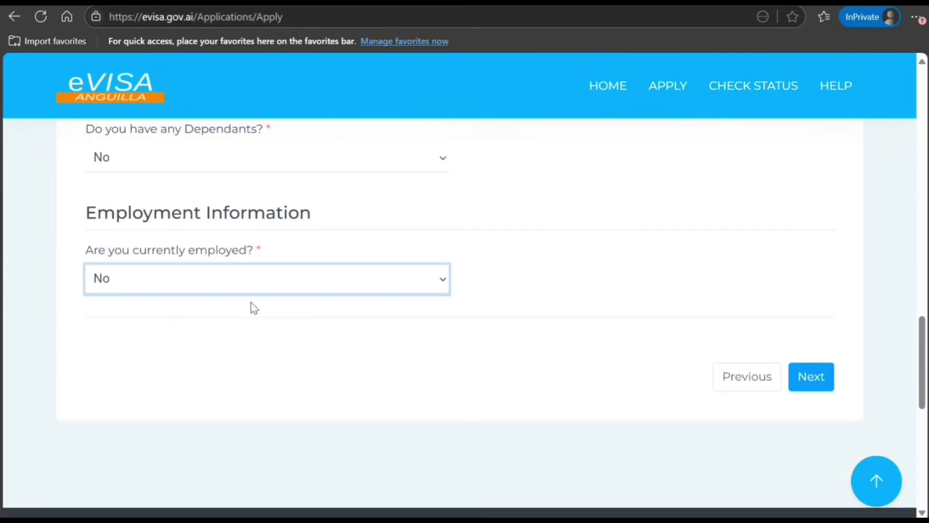
{"action": "left_click", "coordinate": [230, 348]}
{"action": "scroll", "coordinate": [245, 324], "scroll_direction": "down", "scroll_amount": 3}
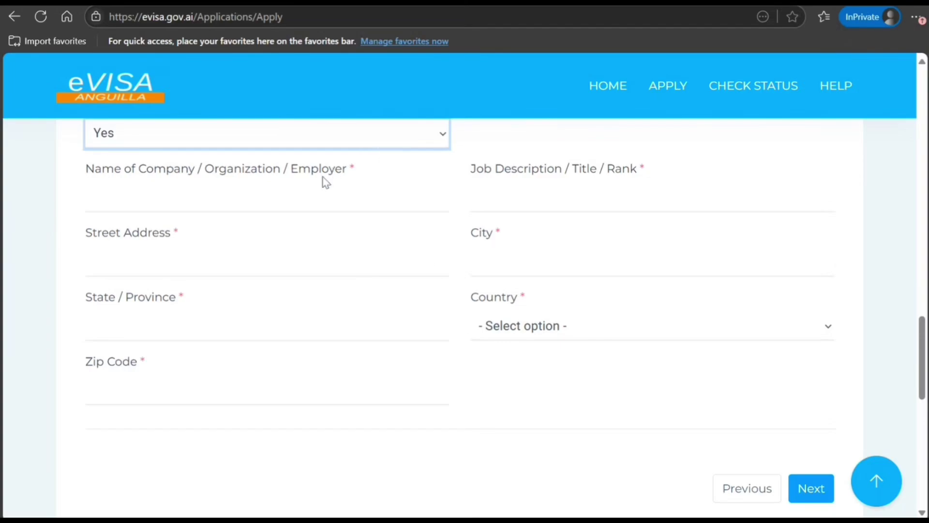
- Enter IT as the company or employer name and It Consultant as the job title
{"action": "left_click", "coordinate": [481, 415]}
{"action": "left_click", "coordinate": [281, 203]}
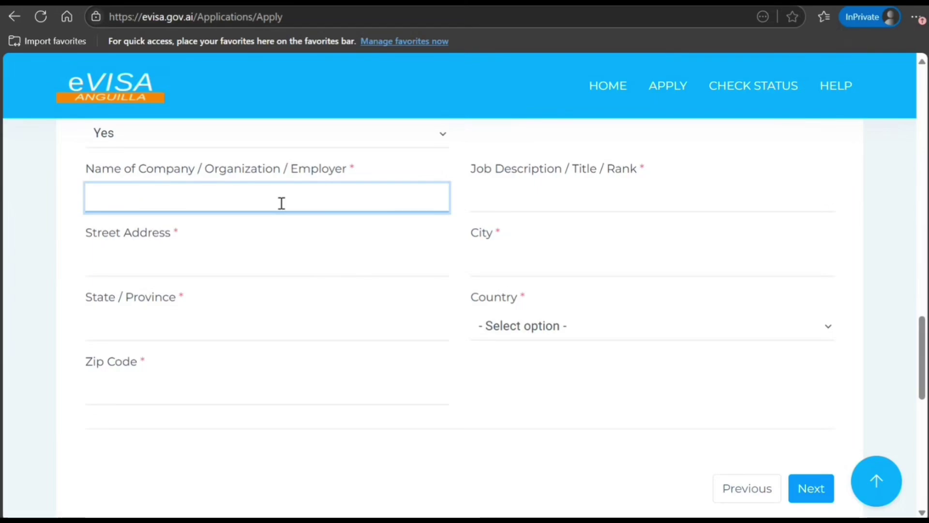
{"action": "type", "text": "IT"}
{"action": "key", "text": "Tab"}
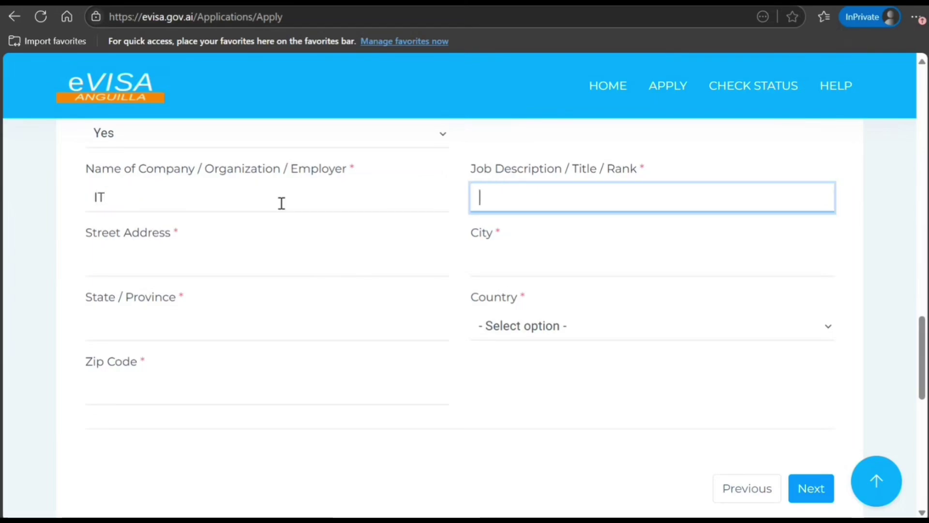
{"action": "type", "text": "It Consultant"}
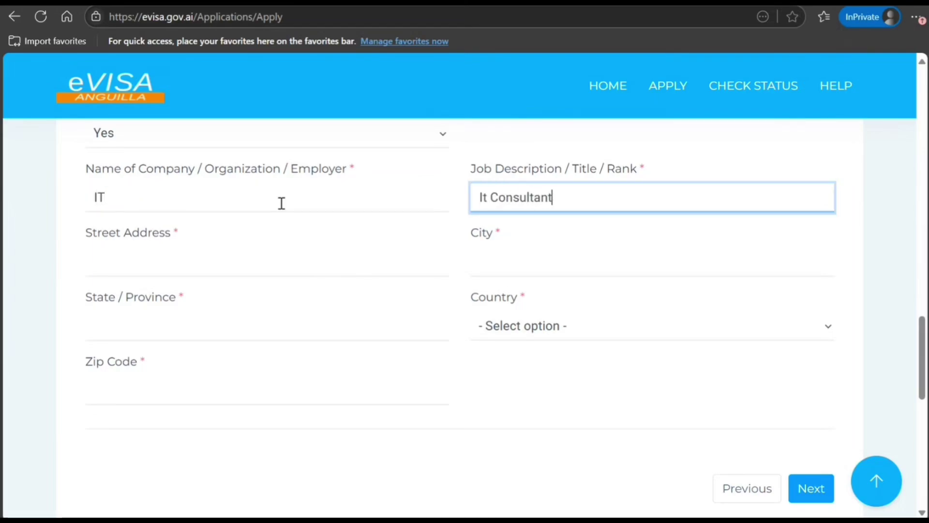
- Enter the employer's street address and city in the Employment Information section
{"action": "key", "text": "Tab"}
{"action": "type", "text": "787 i hj jh"}
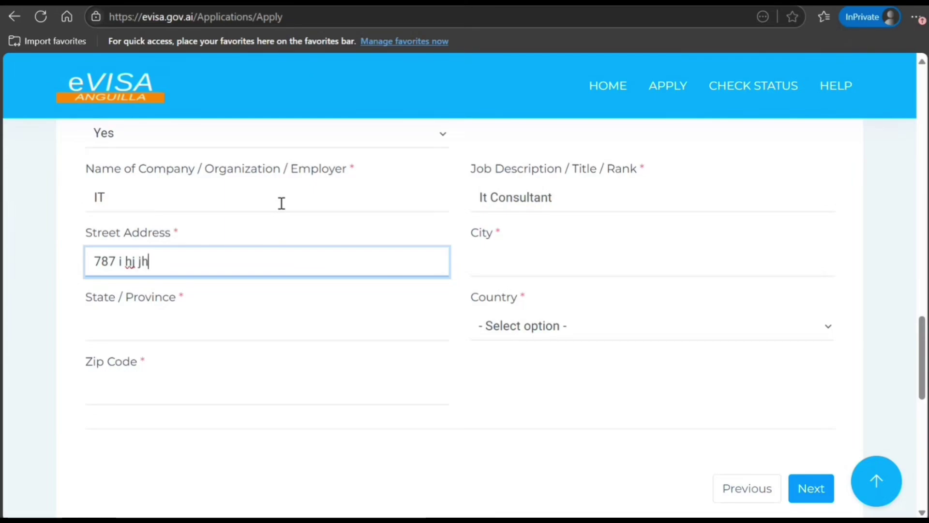
{"action": "type", "text": " hj"}
{"action": "key", "text": "Tab"}
{"action": "type", "text": "hjhjhj"}
- Complete the employer's address with the state or province, India (IND) as the country, and the zip code
{"action": "key", "text": "Tab"}
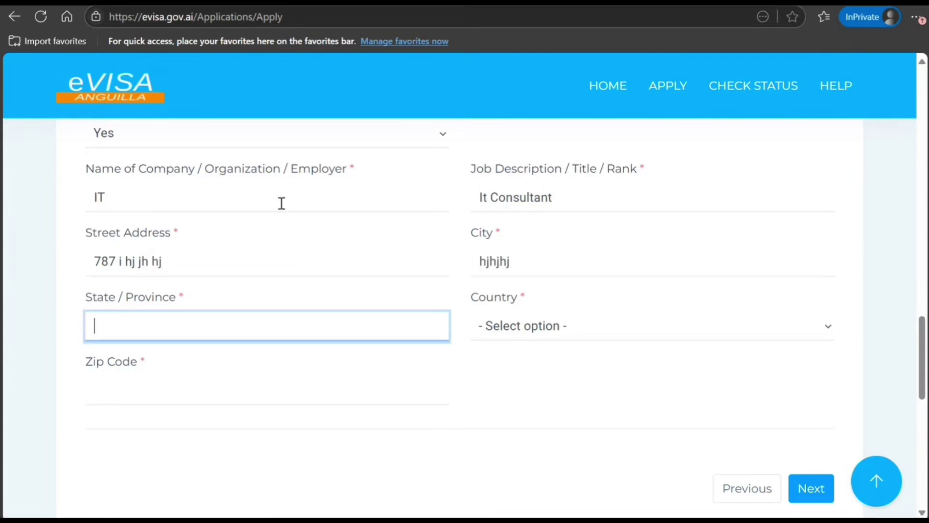
{"action": "key", "text": "Tab"}
{"action": "key", "text": "i"}
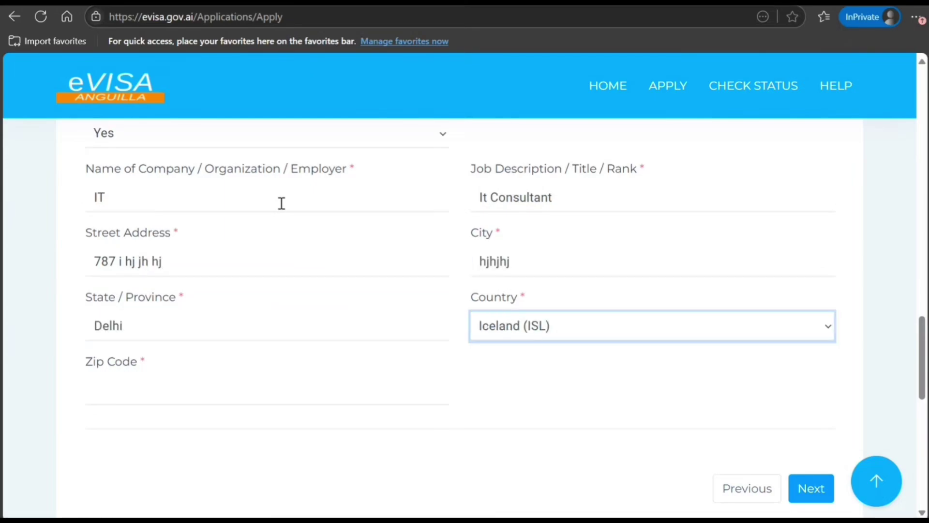
{"action": "key", "text": "n"}
{"action": "key", "text": "Tab"}
{"action": "type", "text": "898989989"}
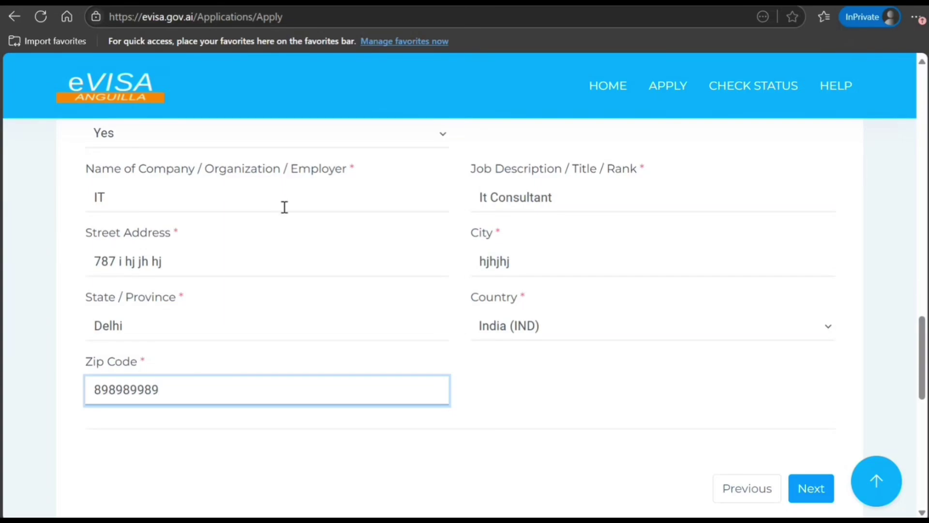
{"action": "scroll", "coordinate": [309, 216], "scroll_direction": "down", "scroll_amount": 5}
{"action": "scroll", "coordinate": [313, 218], "scroll_direction": "up", "scroll_amount": 10}
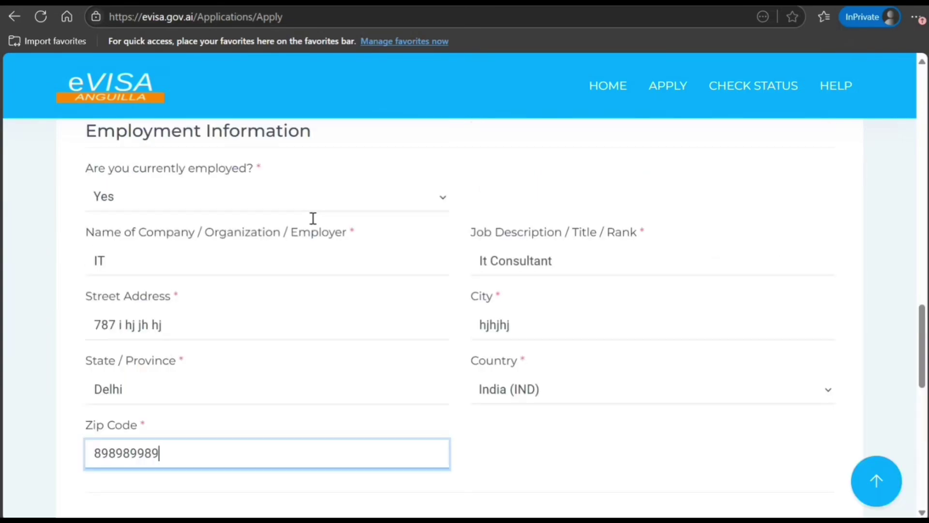
- Try to continue from the completed Personal Info page to the Application Info stage
{"action": "scroll", "coordinate": [315, 222], "scroll_direction": "up", "scroll_amount": 3}
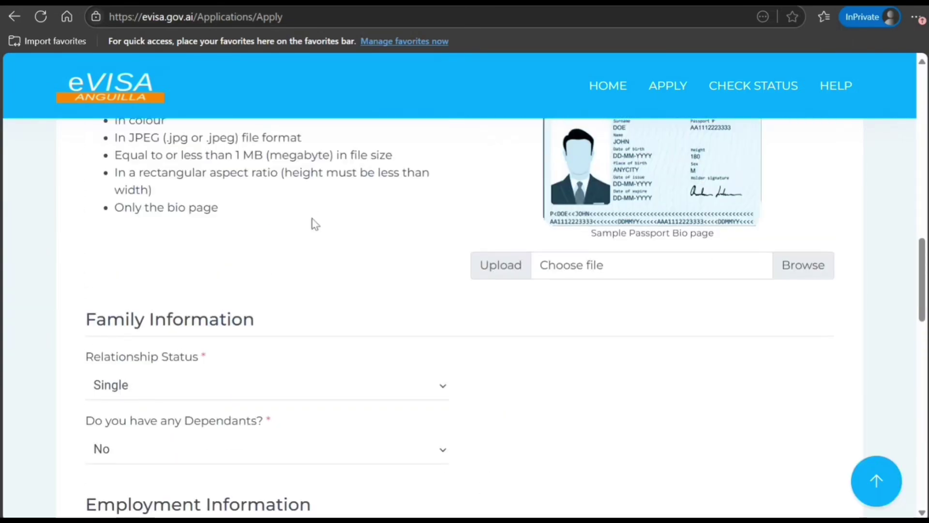
{"action": "scroll", "coordinate": [315, 223], "scroll_direction": "down", "scroll_amount": 12}
{"action": "scroll", "coordinate": [315, 224], "scroll_direction": "down", "scroll_amount": 4}
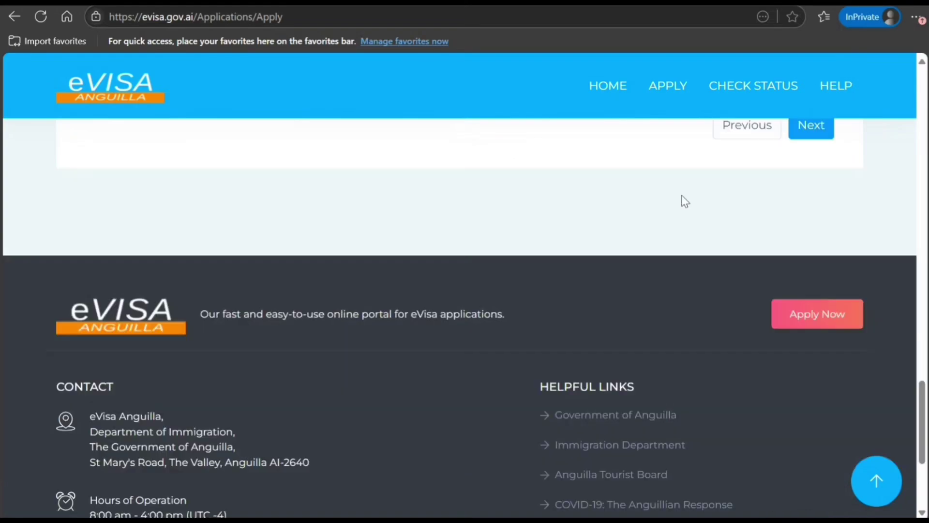
{"action": "left_click", "coordinate": [818, 140]}
- Check the Personal Info page for the required applicant photo and travel document photo uploads
{"action": "scroll", "coordinate": [516, 257], "scroll_direction": "down", "scroll_amount": 5}
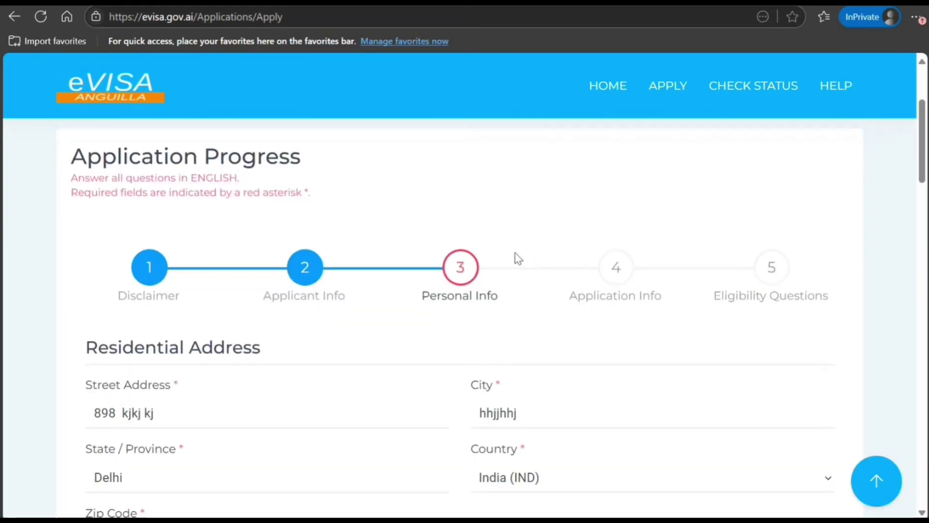
{"action": "scroll", "coordinate": [471, 316], "scroll_direction": "down", "scroll_amount": 5}
{"action": "scroll", "coordinate": [471, 315], "scroll_direction": "down", "scroll_amount": 4}
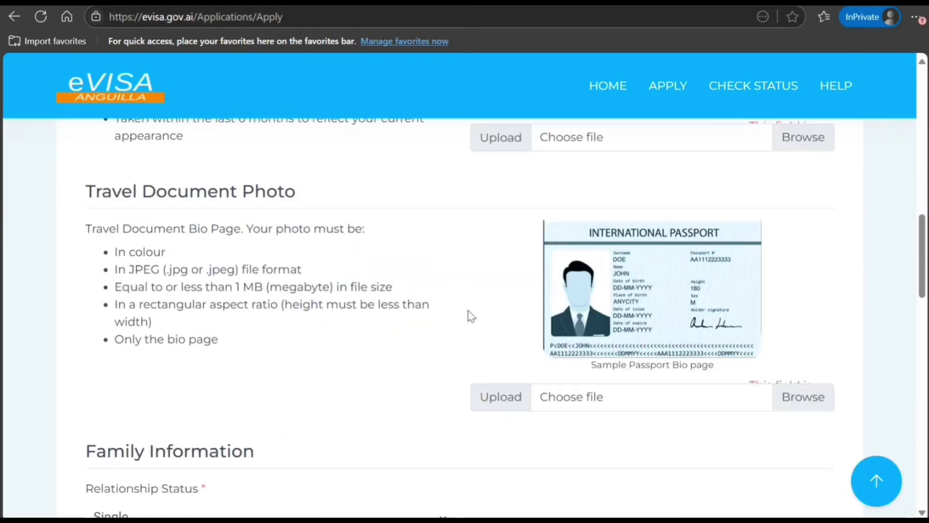
{"action": "scroll", "coordinate": [471, 316], "scroll_direction": "up", "scroll_amount": 1}
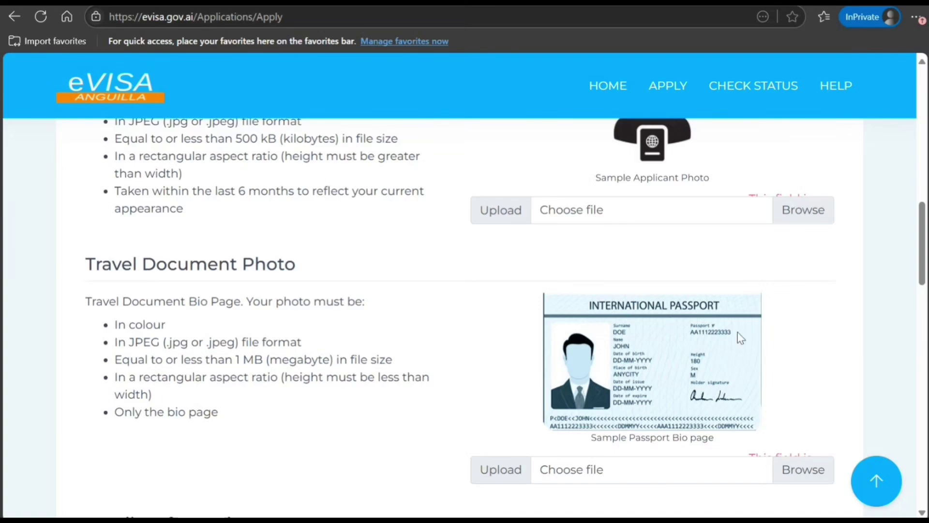
{"action": "scroll", "coordinate": [892, 344], "scroll_direction": "up", "scroll_amount": 12}
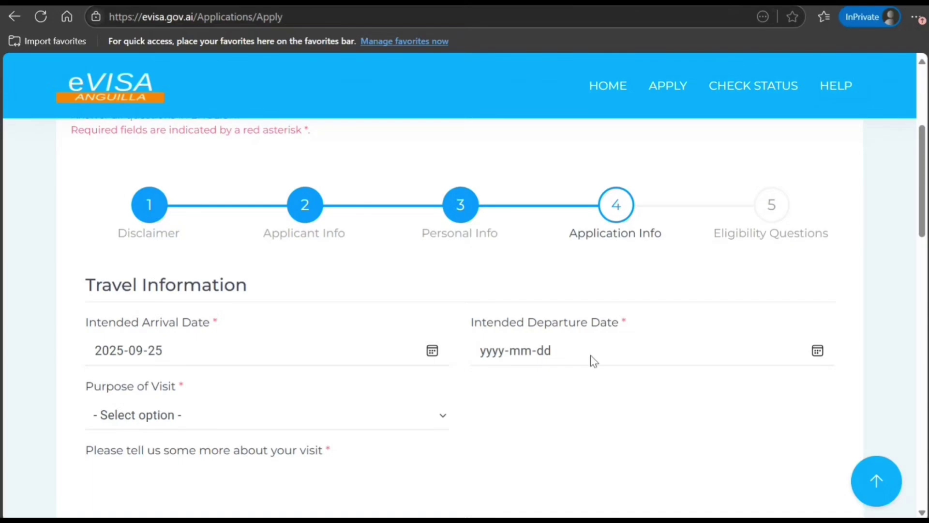
- Set the intended departure date to 2025-10-10 and the purpose of visit to Vacation
{"action": "left_click", "coordinate": [591, 355]}
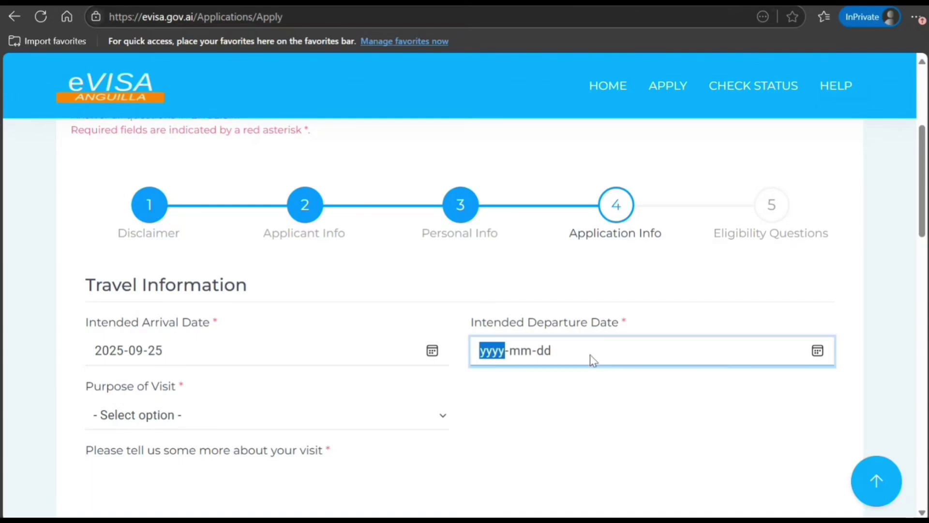
{"action": "left_click", "coordinate": [815, 328]}
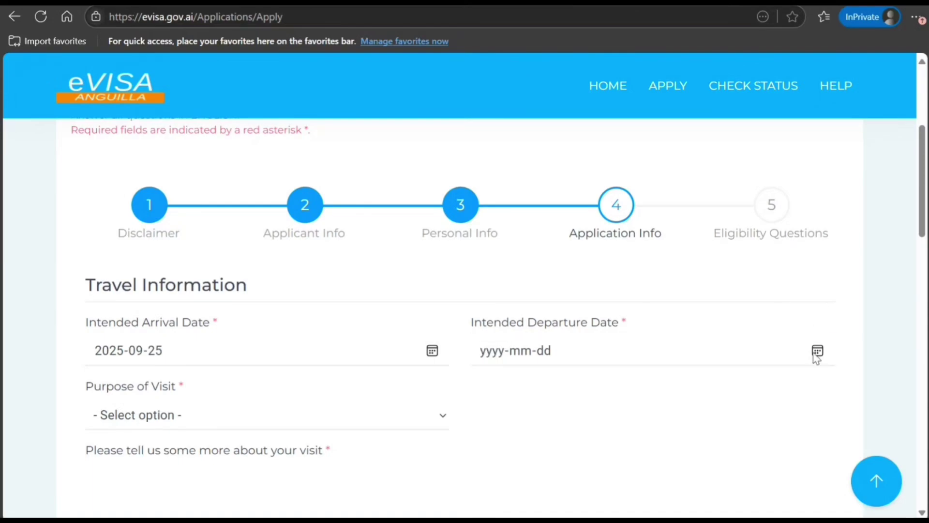
{"action": "left_click", "coordinate": [610, 145]}
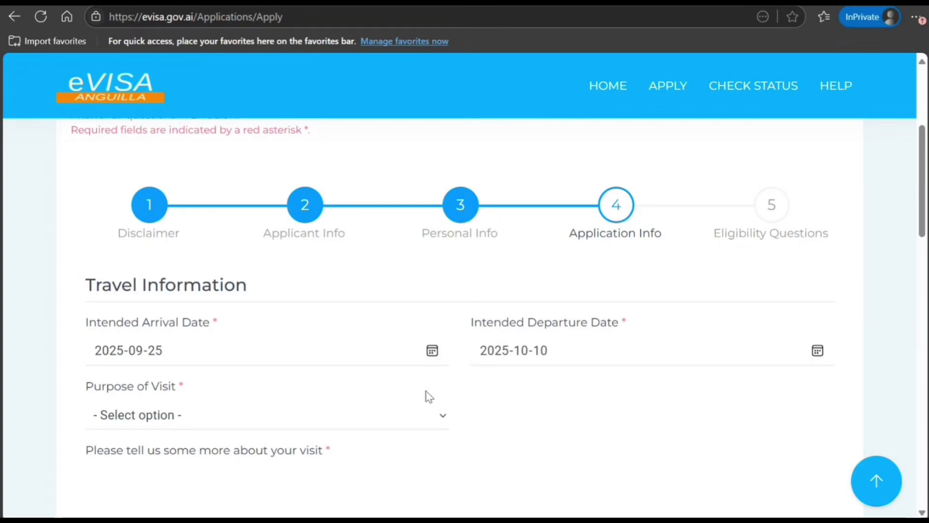
{"action": "left_click", "coordinate": [375, 416]}
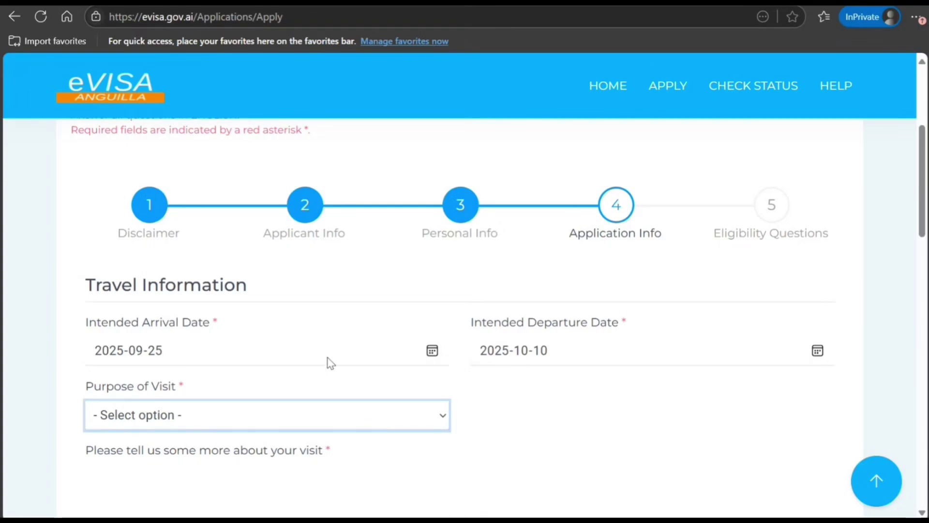
{"action": "left_click", "coordinate": [377, 363]}
- Choose Hotel as the accommodation type and enter Hotel1 as the accommodation name
{"action": "scroll", "coordinate": [635, 405], "scroll_direction": "down", "scroll_amount": 9}
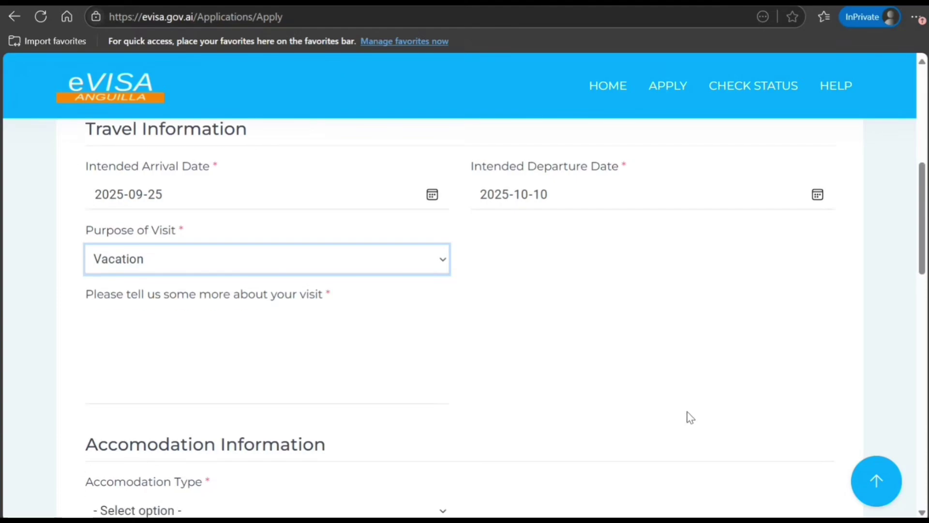
{"action": "scroll", "coordinate": [555, 397], "scroll_direction": "up", "scroll_amount": 10}
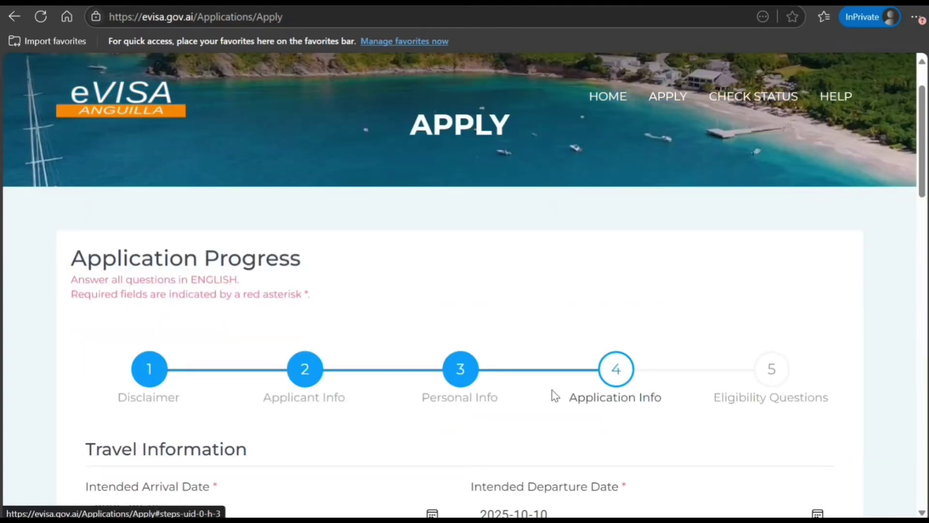
{"action": "scroll", "coordinate": [553, 394], "scroll_direction": "down", "scroll_amount": 13}
{"action": "scroll", "coordinate": [555, 395], "scroll_direction": "up", "scroll_amount": 12}
{"action": "scroll", "coordinate": [555, 396], "scroll_direction": "down", "scroll_amount": 13}
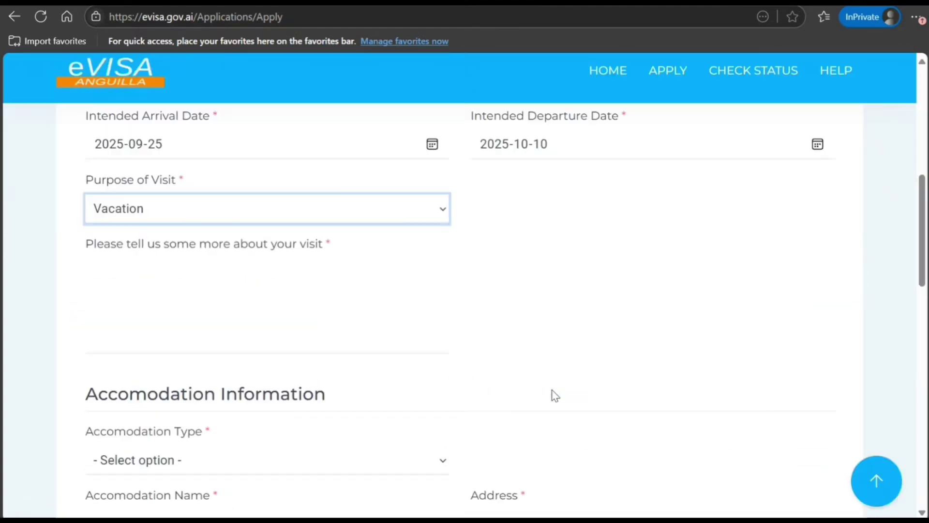
{"action": "scroll", "coordinate": [555, 396], "scroll_direction": "up", "scroll_amount": 5}
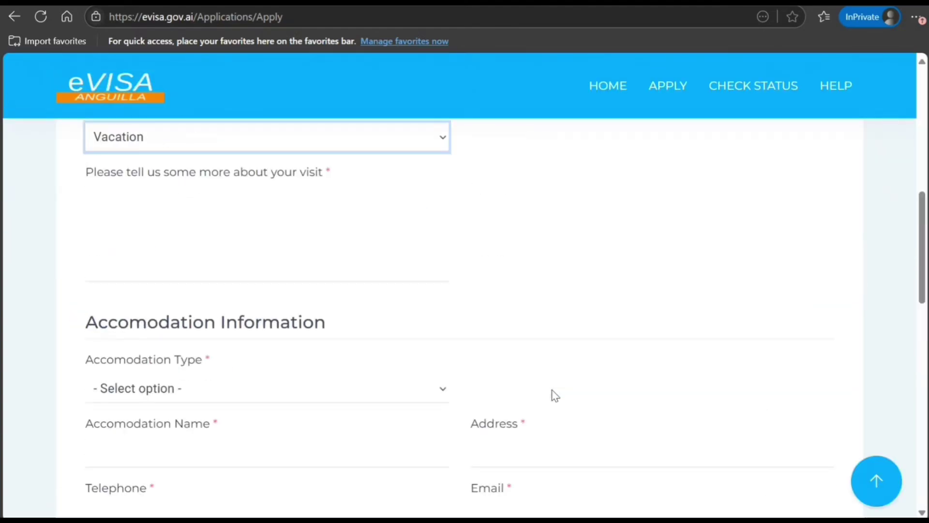
{"action": "left_click", "coordinate": [419, 401]}
{"action": "left_click", "coordinate": [406, 354]}
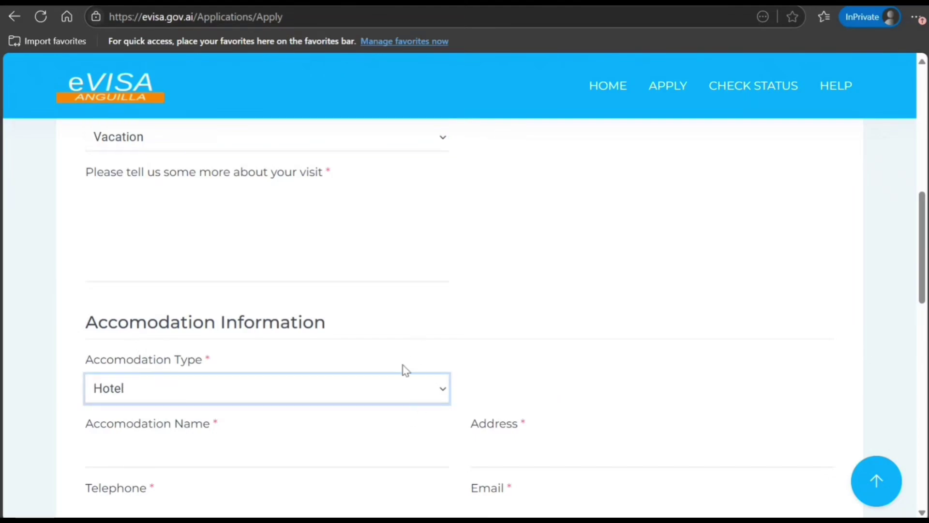
{"action": "left_click", "coordinate": [367, 447]}
{"action": "type", "text": "Hotel1"}
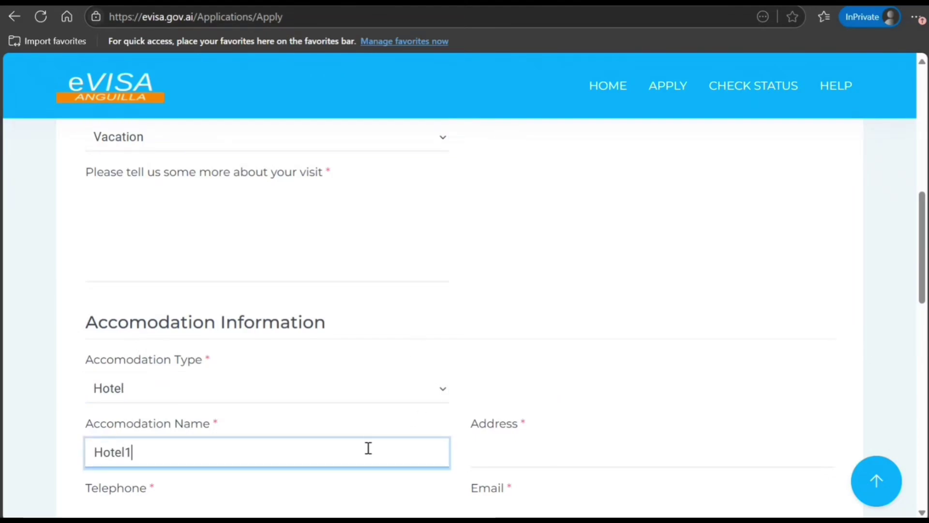
- Enter the accommodation's address, telephone number and e-mail in the Accommodation Information section
{"action": "key", "text": "Tab"}
{"action": "type", "text": "88 u j hj"}
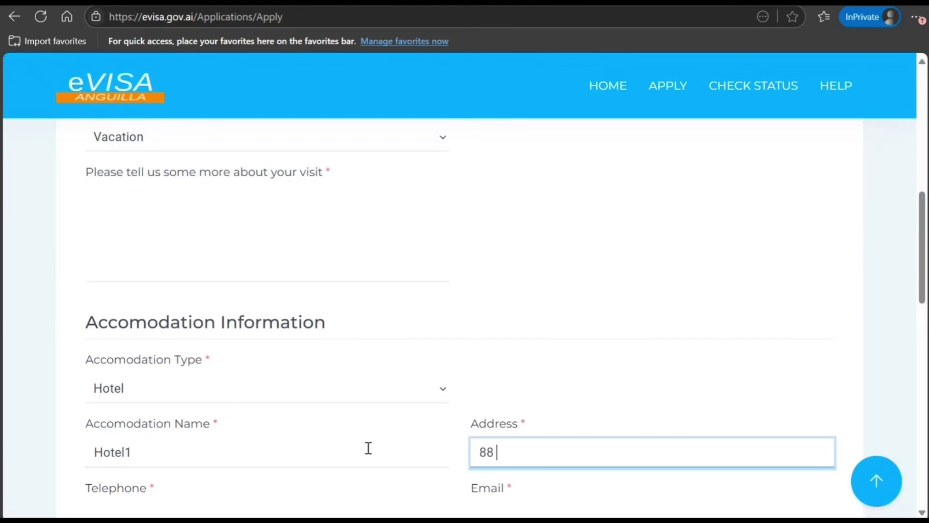
{"action": "key", "text": "Tab"}
{"action": "type", "text": "989898989898"}
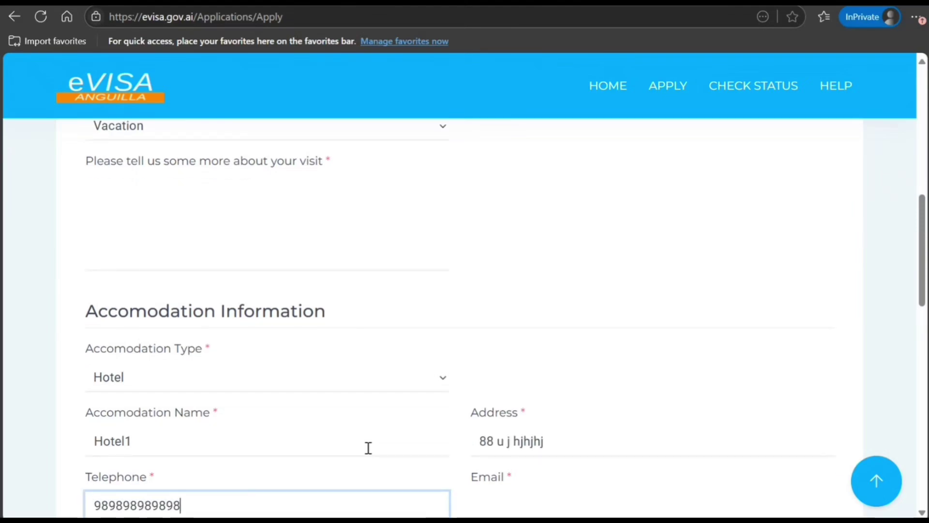
{"action": "key", "text": "Tab"}
{"action": "type", "text": "hjjhjhjh"}
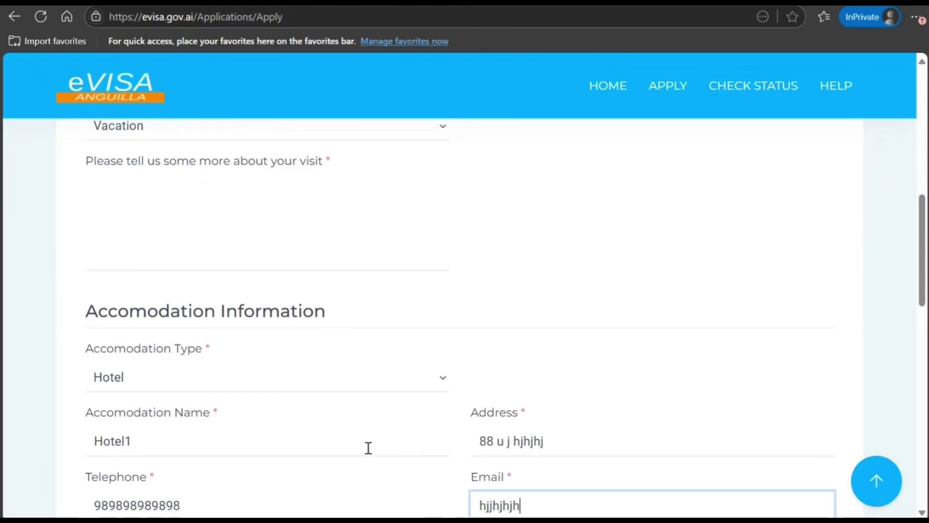
{"action": "type", "text": "@hjhjhj.bnbnb"}
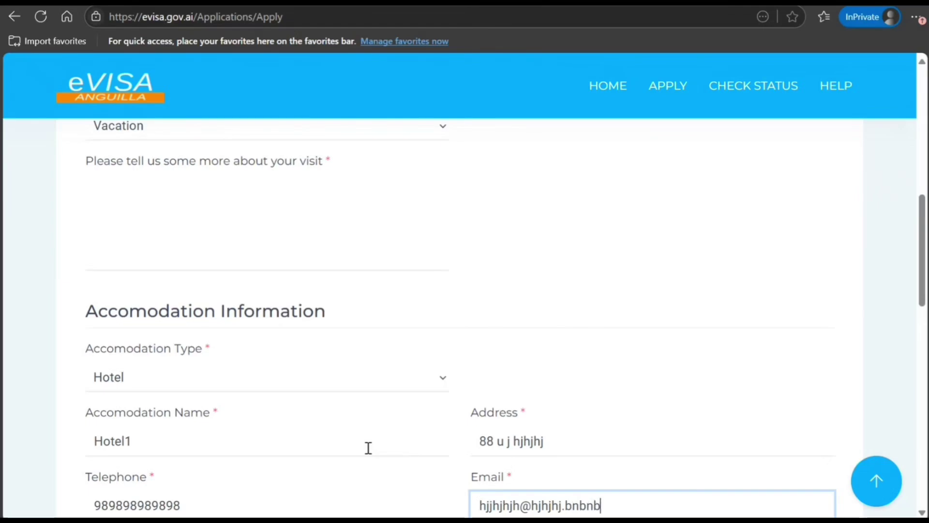
- Try to continue from the Application Info page to the Eligibility Questions, leaving the sponsor answer at No
{"action": "scroll", "coordinate": [371, 426], "scroll_direction": "down", "scroll_amount": 6}
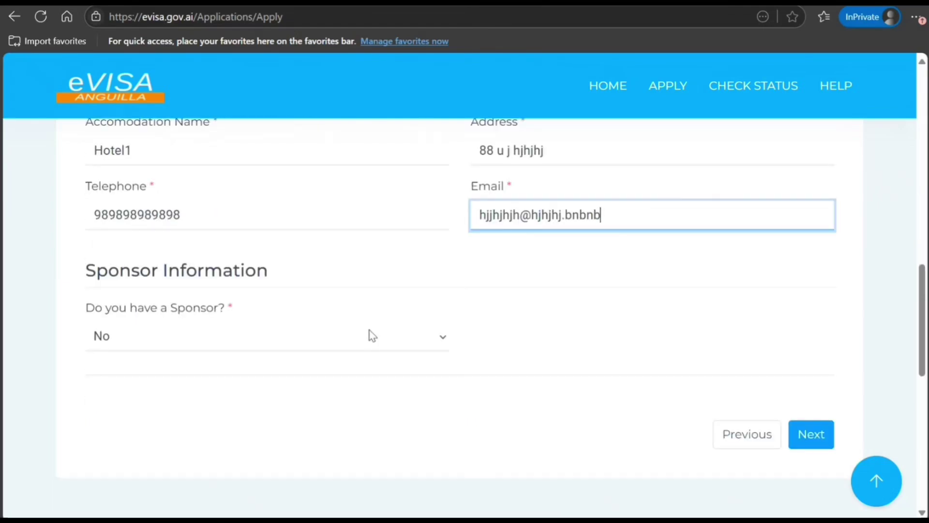
{"action": "key", "text": "Tab"}
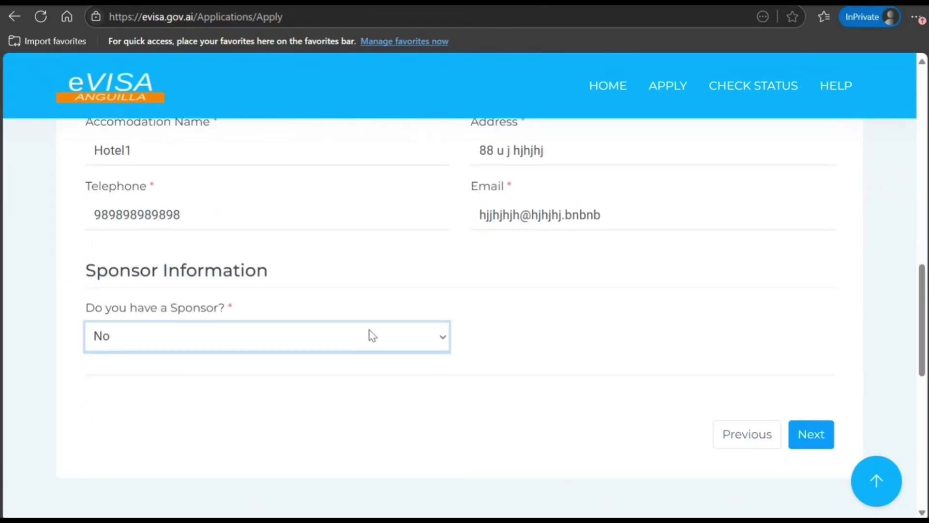
{"action": "left_click", "coordinate": [800, 437]}
- Fill the visit description with placeholder text starting "hjjh h j hj h hjh" and continue to the Eligibility Questions
{"action": "scroll", "coordinate": [622, 358], "scroll_direction": "down", "scroll_amount": 5}
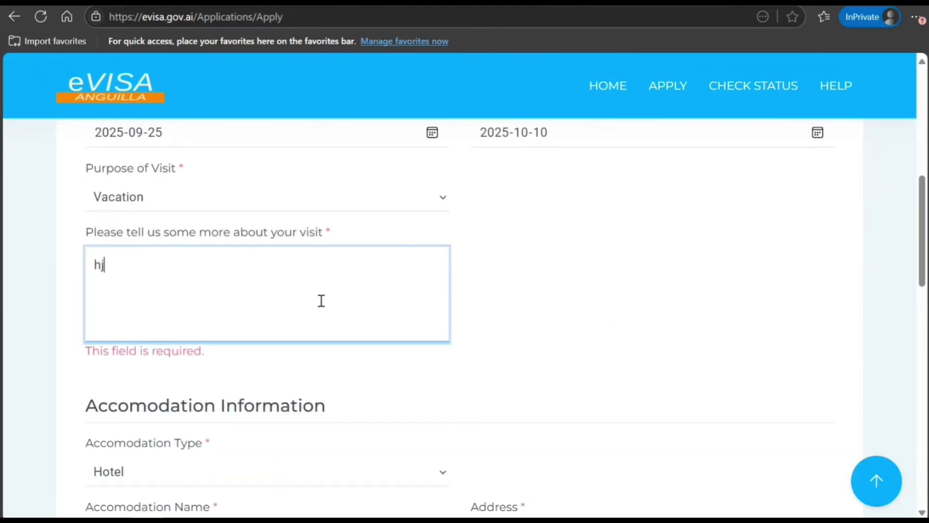
{"action": "type", "text": "jh h j hj h hjh hj h "}
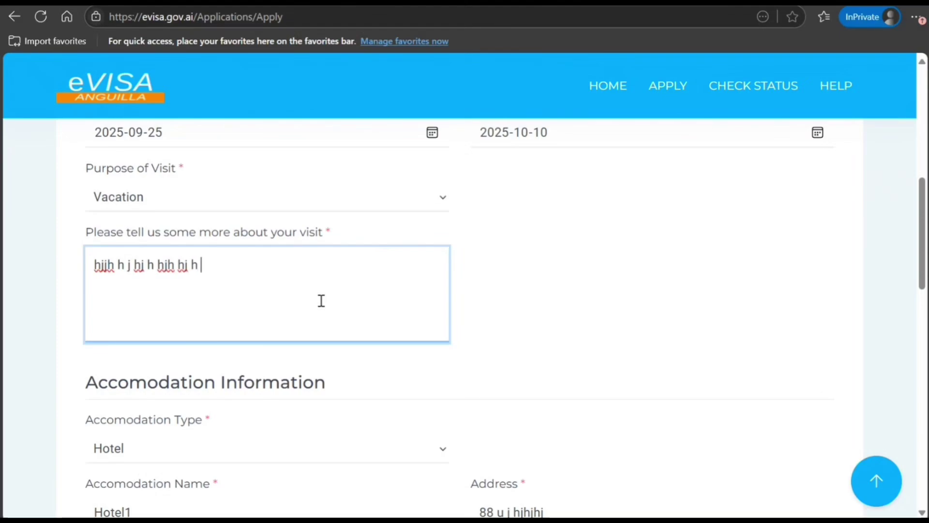
{"action": "type", "text": "h hhg gh g gh  g"}
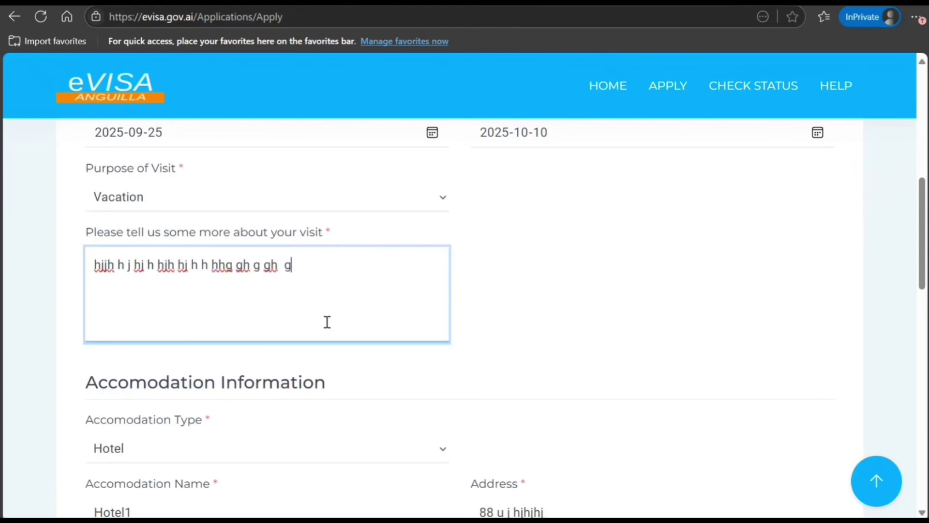
{"action": "type", "text": "ghghgh hgh g hg hgh"}
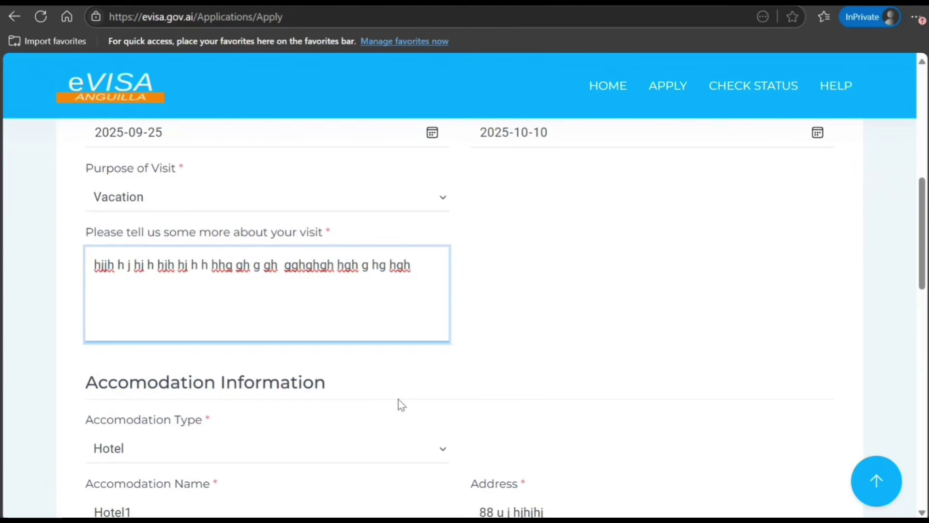
{"action": "scroll", "coordinate": [401, 402], "scroll_direction": "down", "scroll_amount": 8}
{"action": "left_click", "coordinate": [815, 368]}
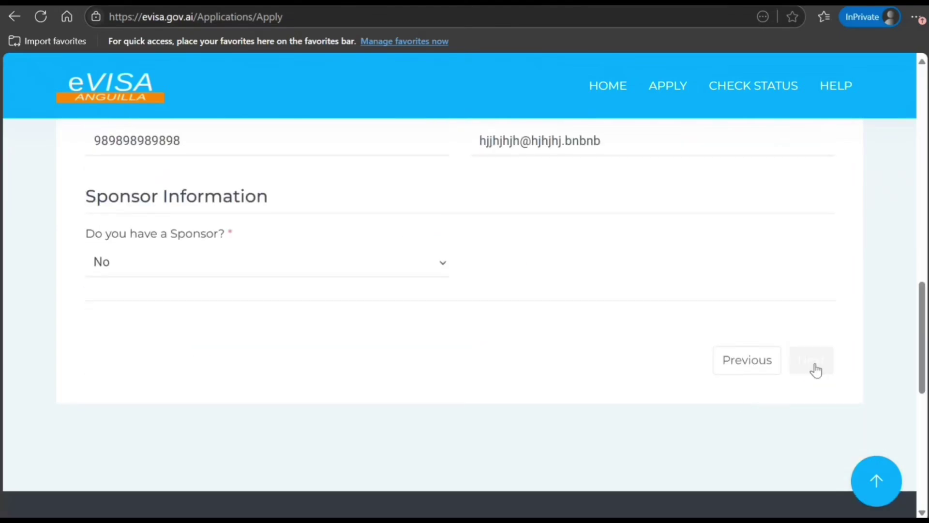
- Review all Eligibility Questions and their selected answers, from past Anguilla visits through to character and behaviour
{"action": "scroll", "coordinate": [678, 400], "scroll_direction": "down", "scroll_amount": 2}
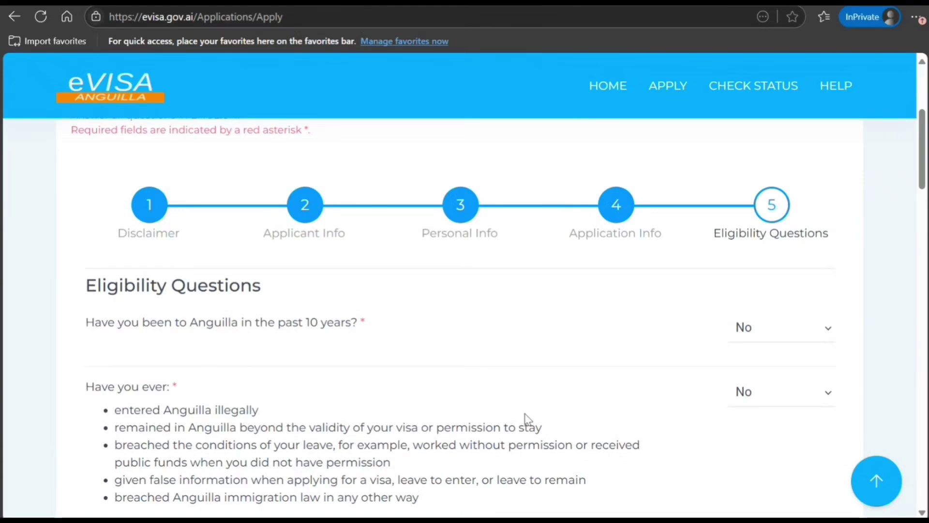
{"action": "scroll", "coordinate": [528, 417], "scroll_direction": "down", "scroll_amount": 3}
{"action": "scroll", "coordinate": [469, 451], "scroll_direction": "down", "scroll_amount": 9}
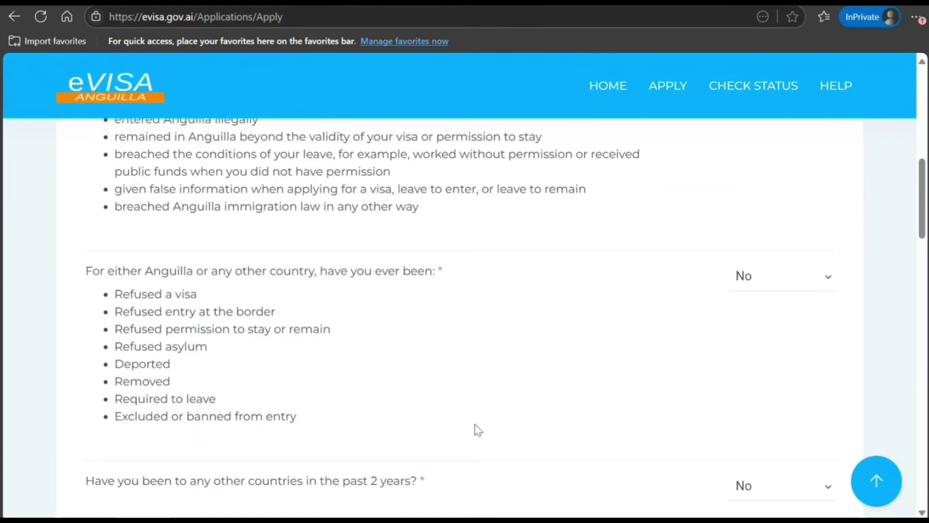
{"action": "scroll", "coordinate": [595, 407], "scroll_direction": "down", "scroll_amount": 1}
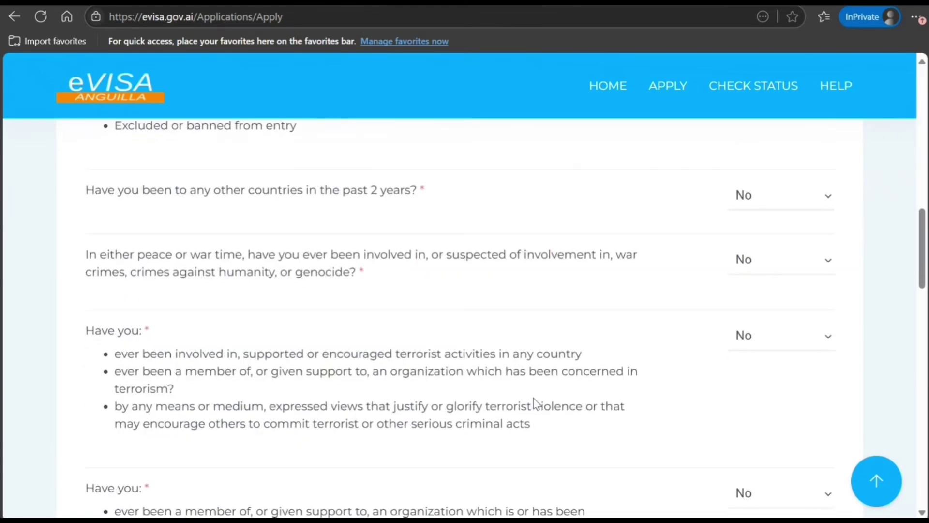
{"action": "scroll", "coordinate": [535, 403], "scroll_direction": "down", "scroll_amount": 15}
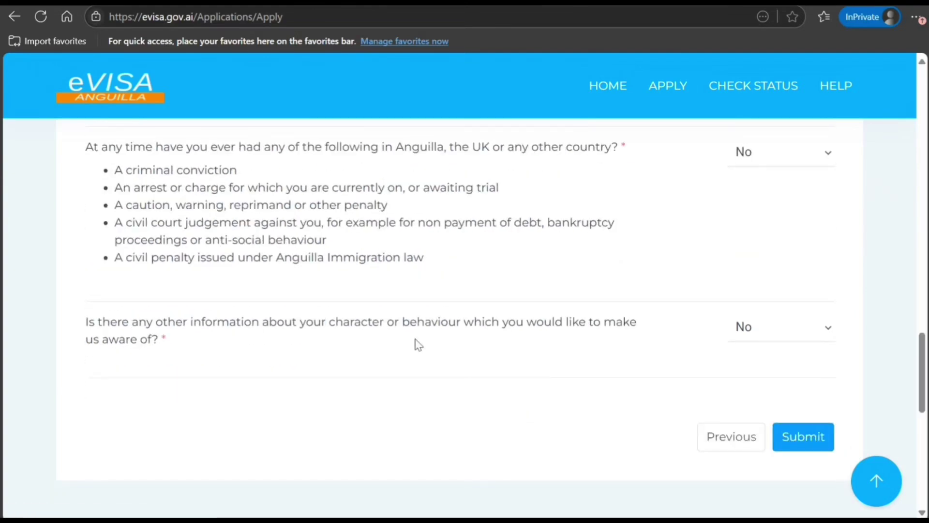
{"action": "scroll", "coordinate": [418, 341], "scroll_direction": "up", "scroll_amount": 8}
{"action": "scroll", "coordinate": [417, 341], "scroll_direction": "up", "scroll_amount": 15}
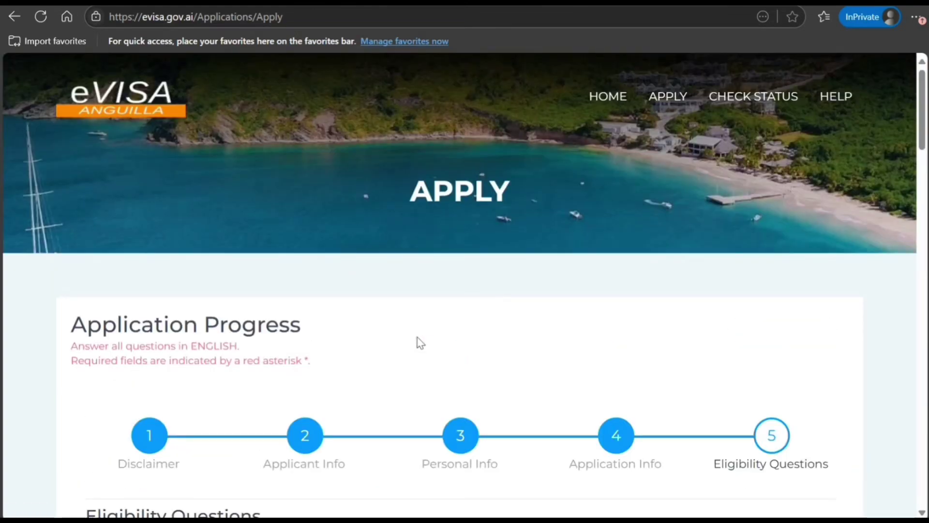